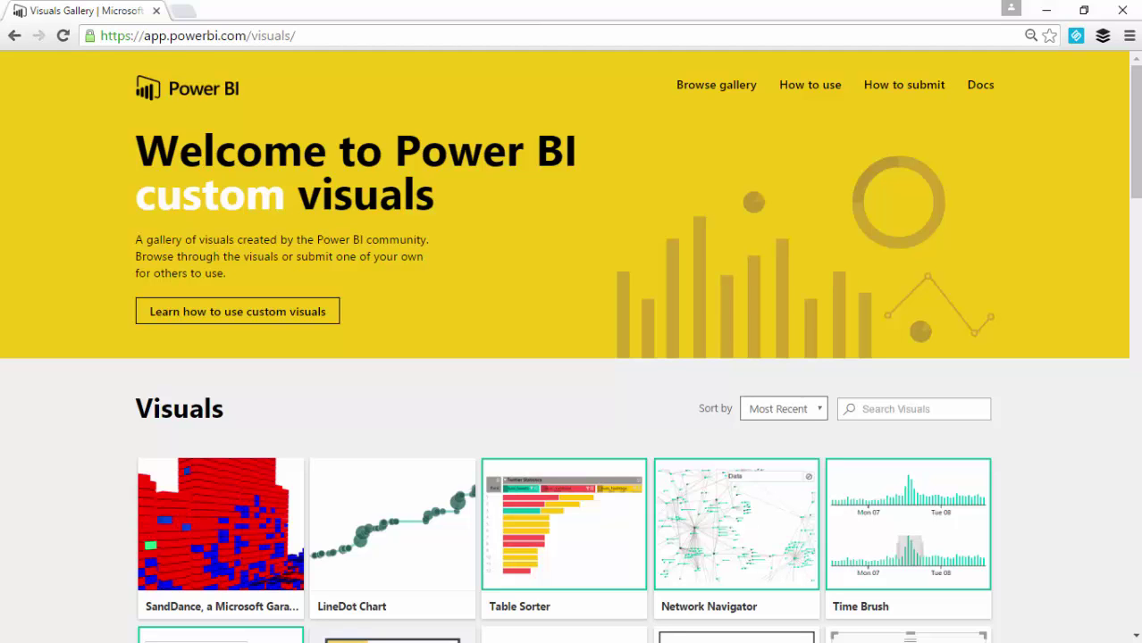
# Browse the custom visuals gallery and open the details of the Dot Plot visual
pyautogui.scroll(-10, 740, 234)
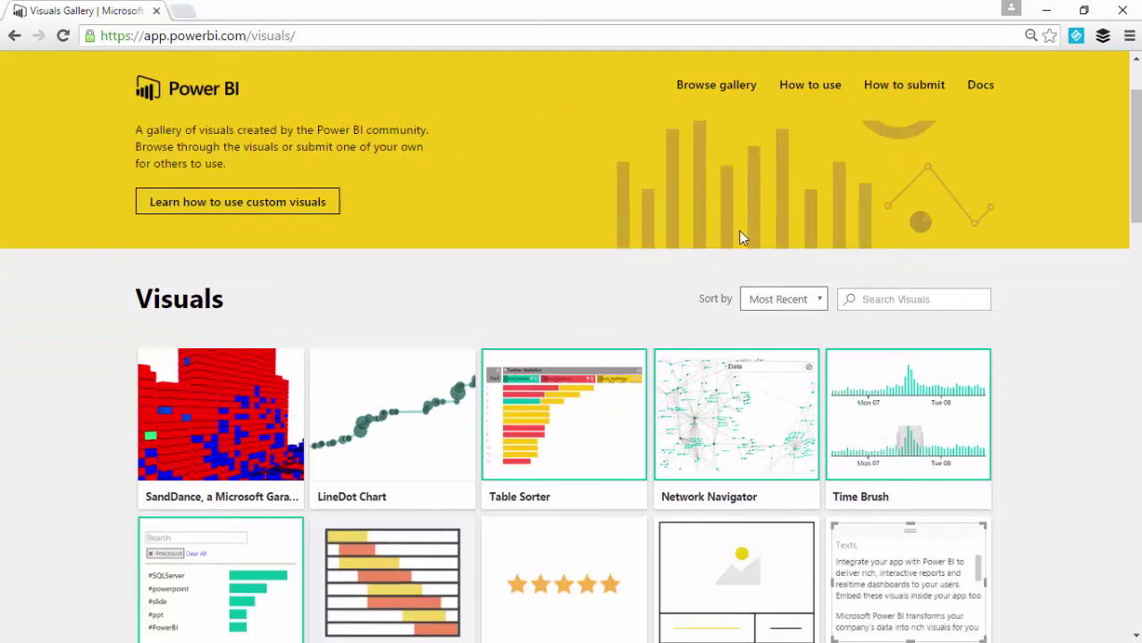
pyautogui.scroll(-8, 739, 237)
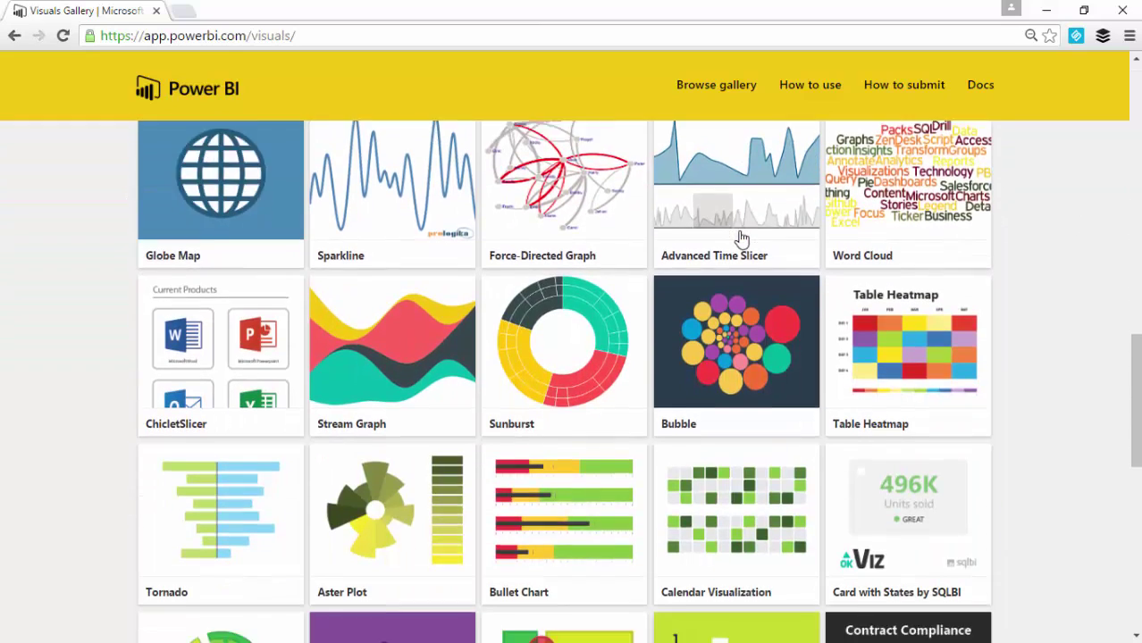
pyautogui.scroll(1, 357, 235)
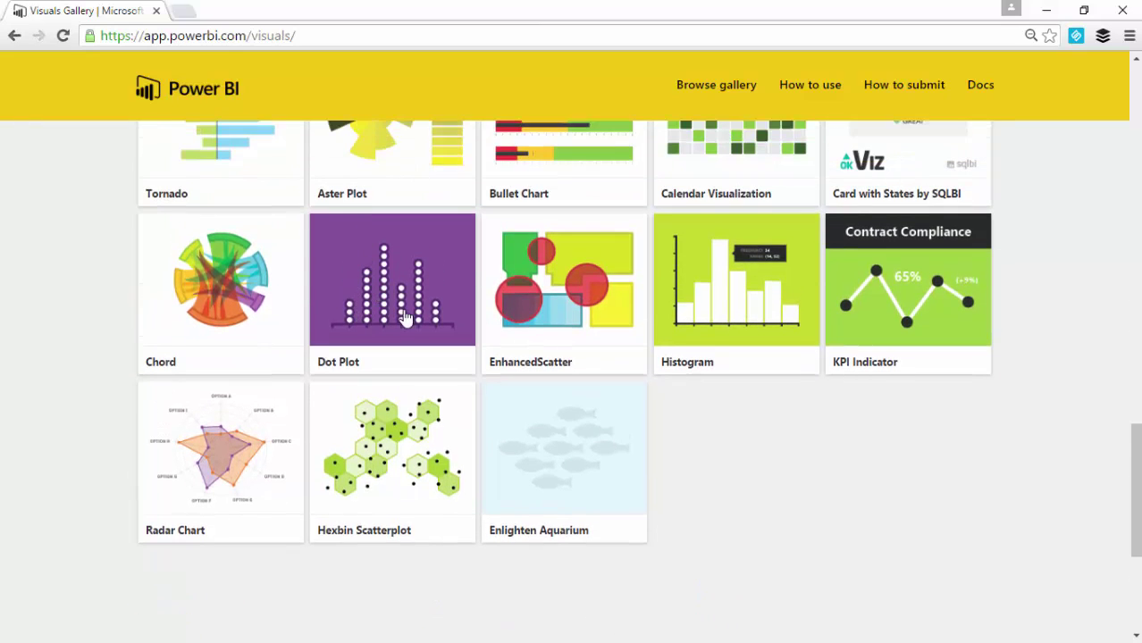
pyautogui.click(355, 281)
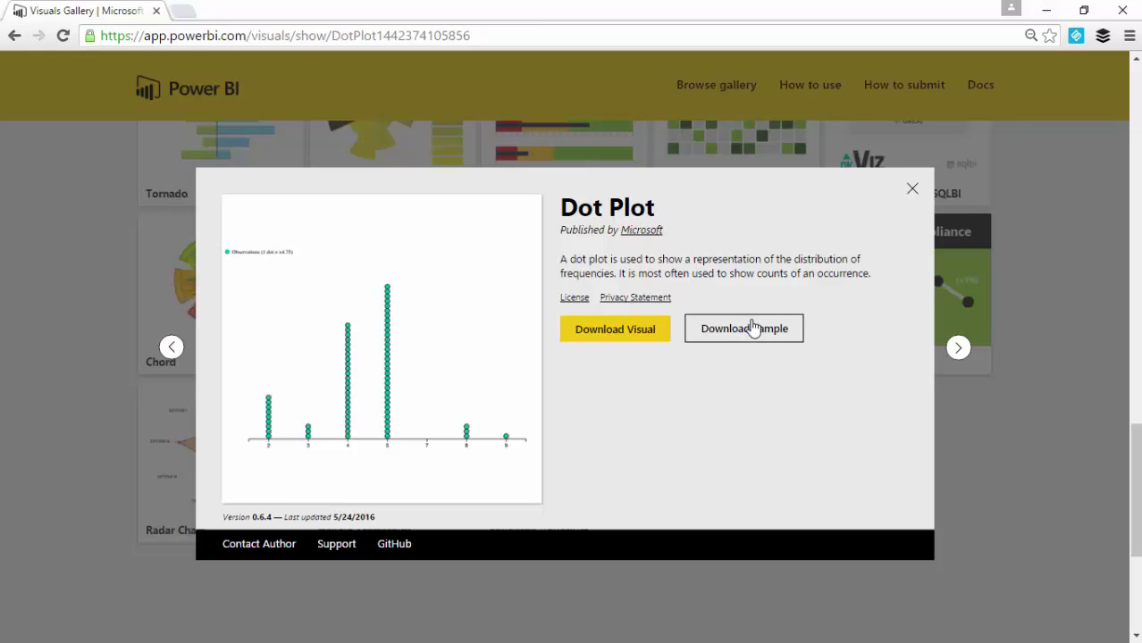
# Switch to Power BI Desktop and load the North America table from the Excel workbook Amusement Park Visitors.xlsx in the Data folder
pyautogui.hotkey('alt', 'Tab')
pyautogui.hotkey('alt', 'Tab')
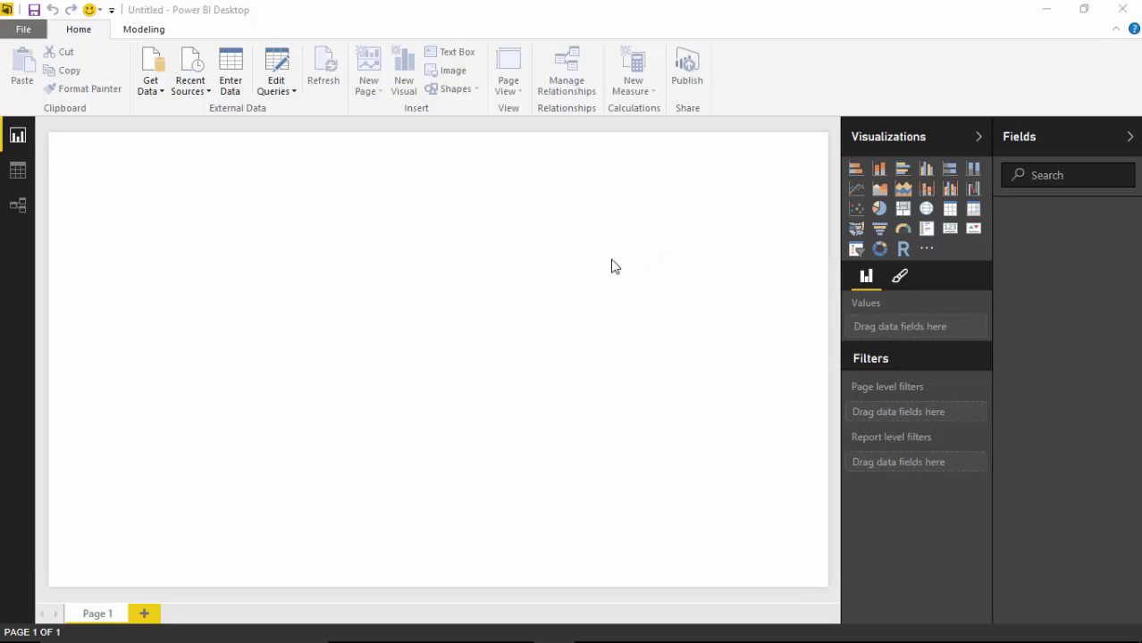
pyautogui.click(150, 80)
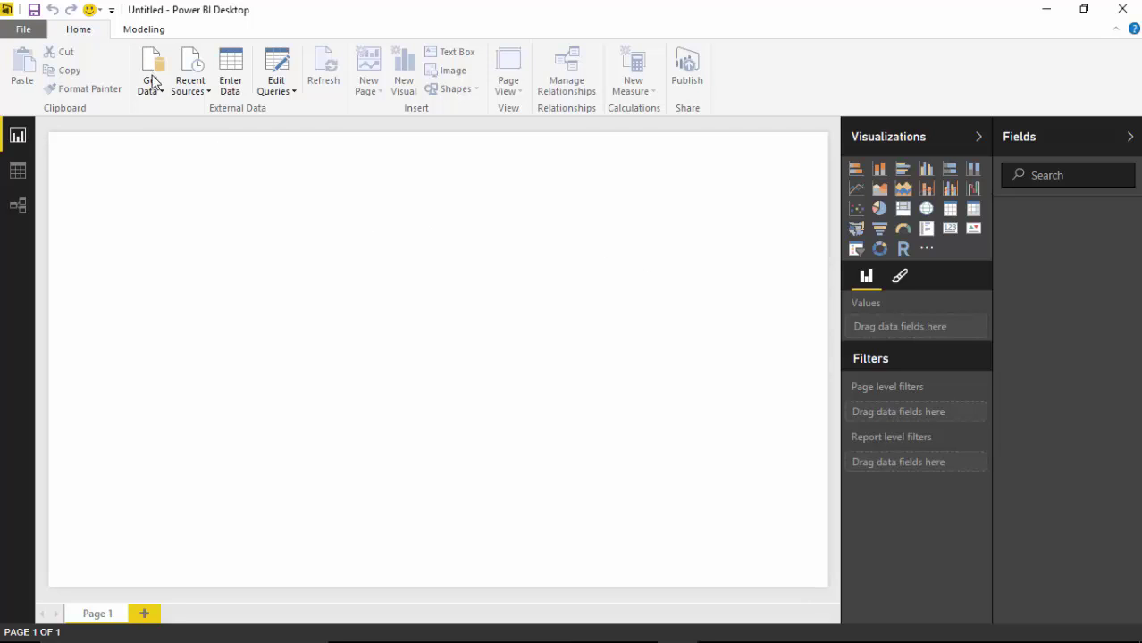
pyautogui.click(152, 81)
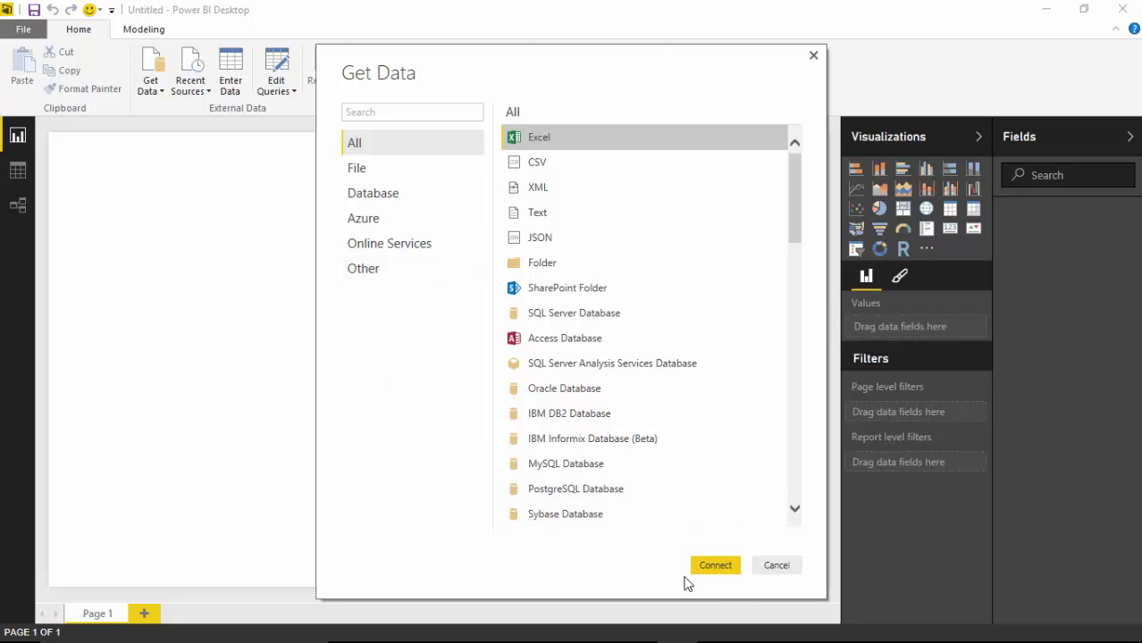
pyautogui.click(720, 566)
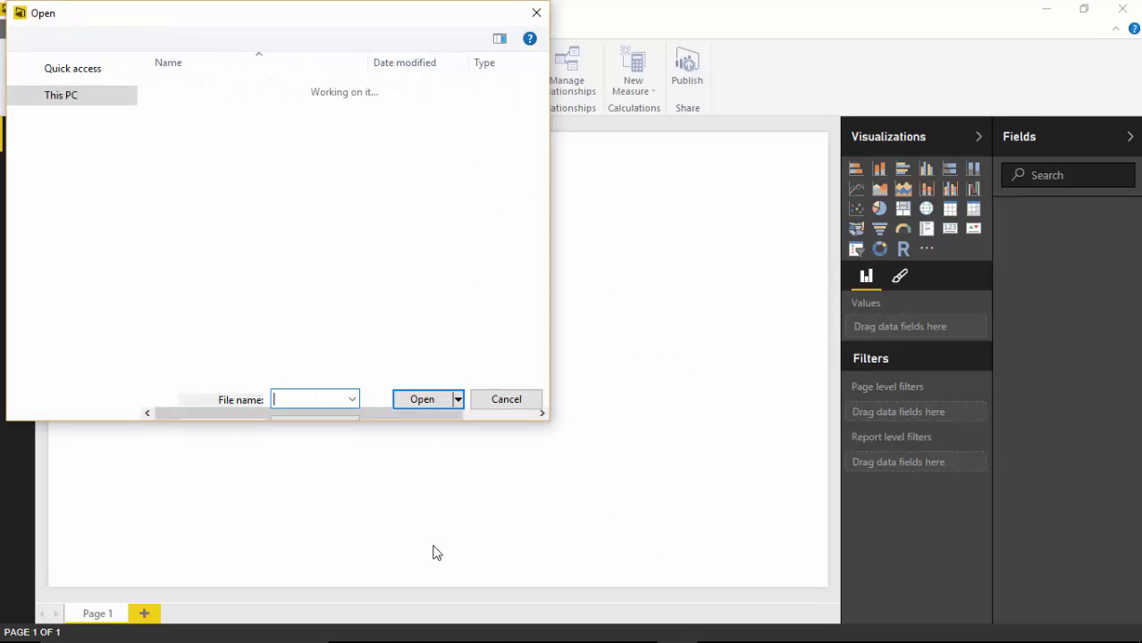
pyautogui.click(208, 40)
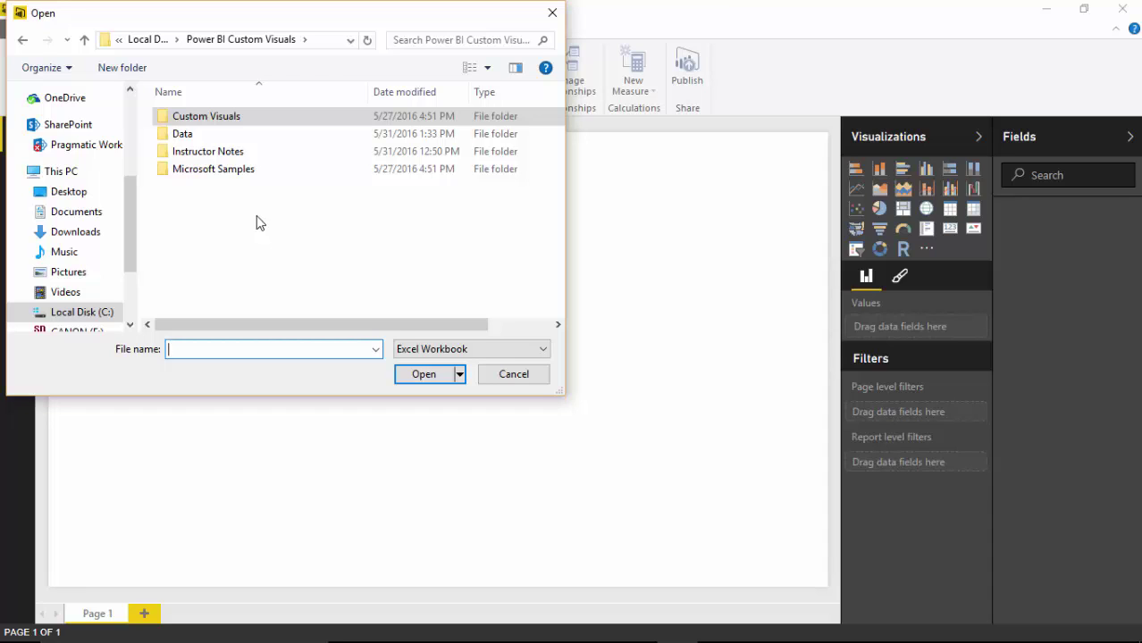
pyautogui.doubleClick(200, 134)
pyautogui.click(261, 134)
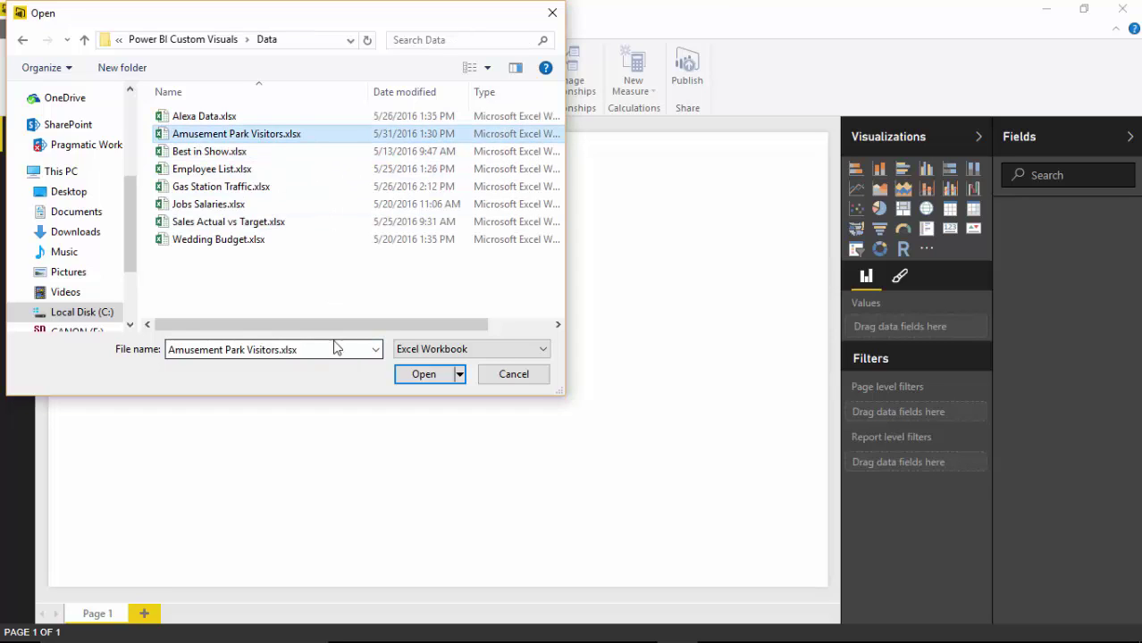
pyautogui.click(425, 375)
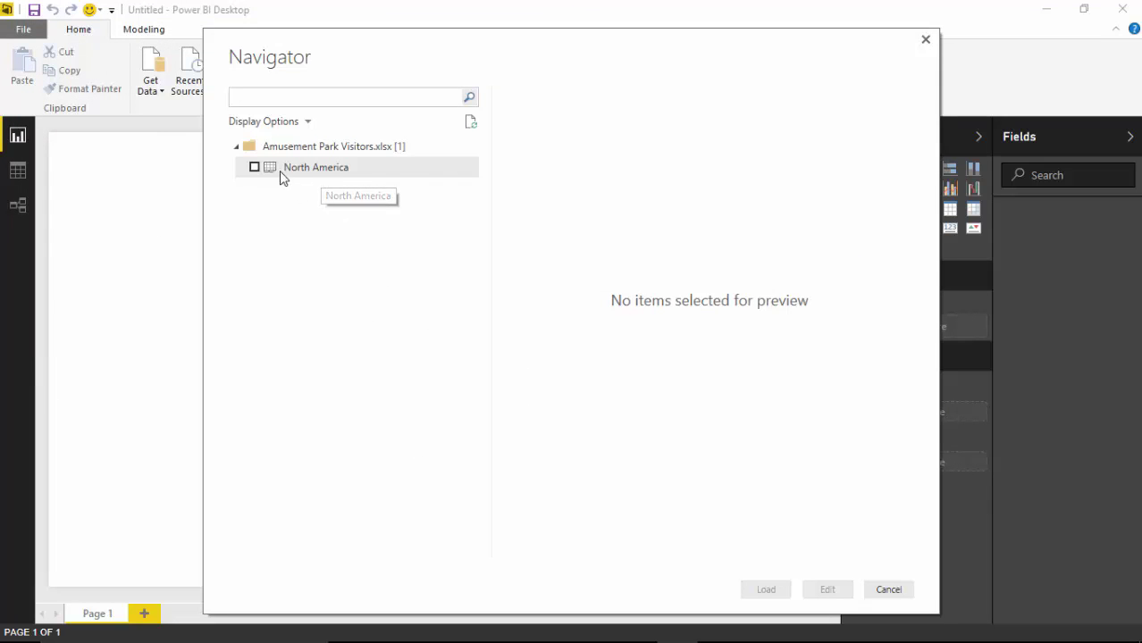
pyautogui.click(254, 167)
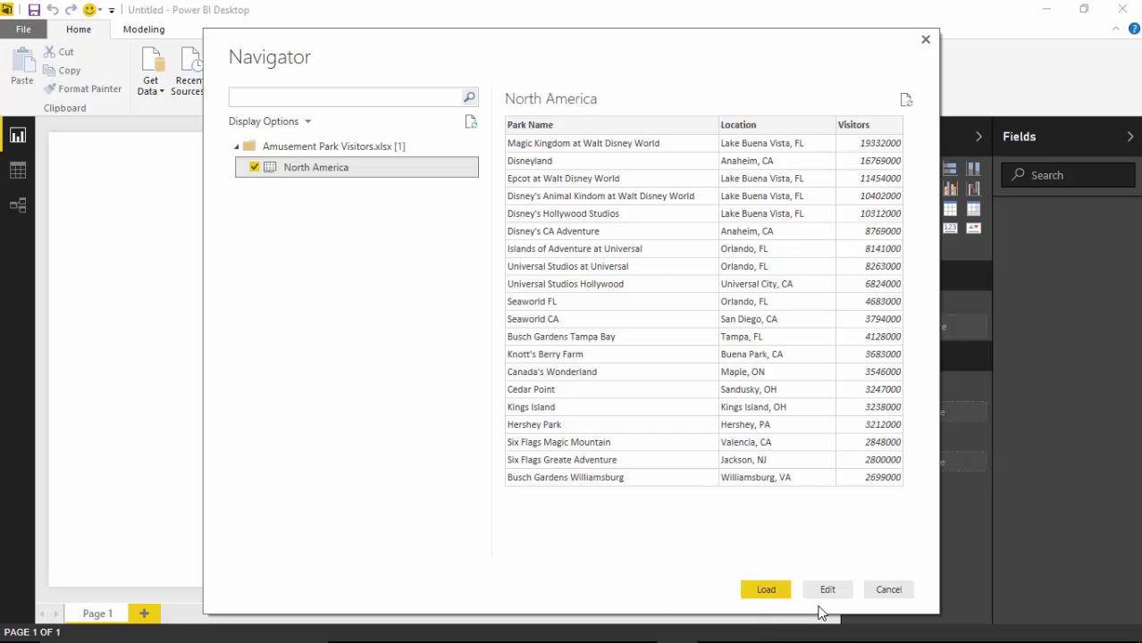
pyautogui.click(759, 590)
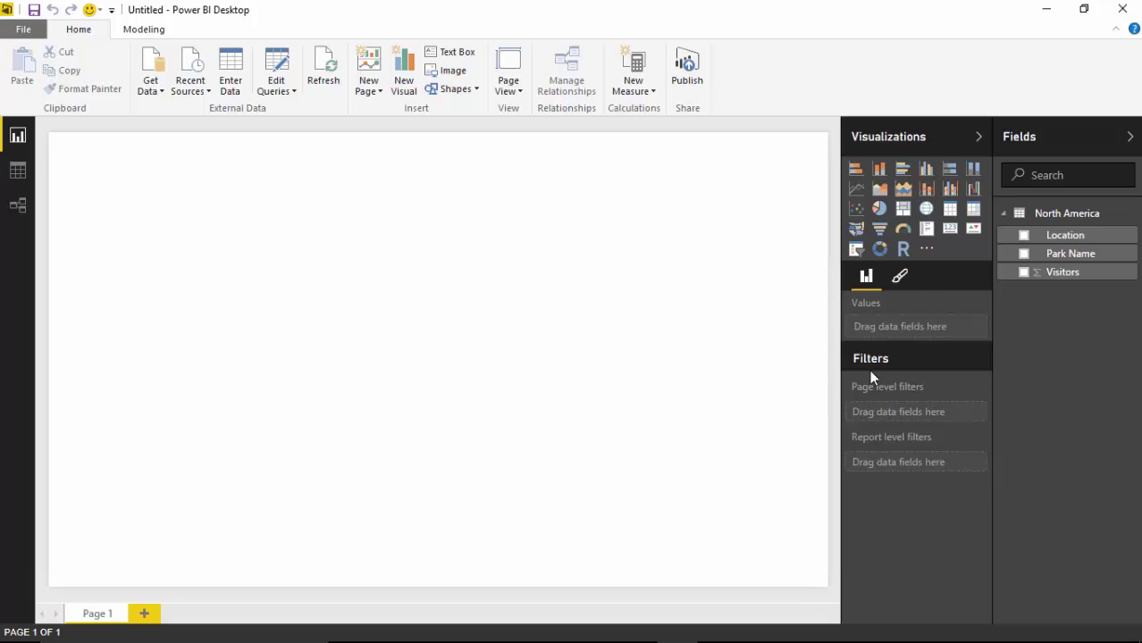
# Import the custom visual DotPlot.0.6.4.pbiviz from the Custom Visuals folder into the report
pyautogui.click(927, 251)
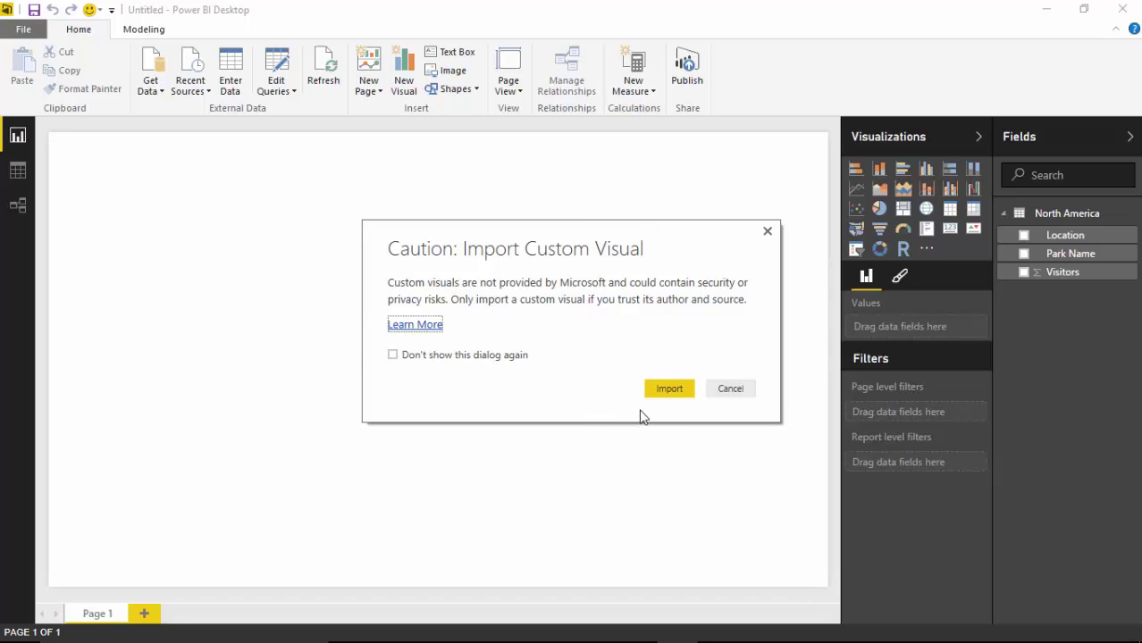
pyautogui.click(668, 390)
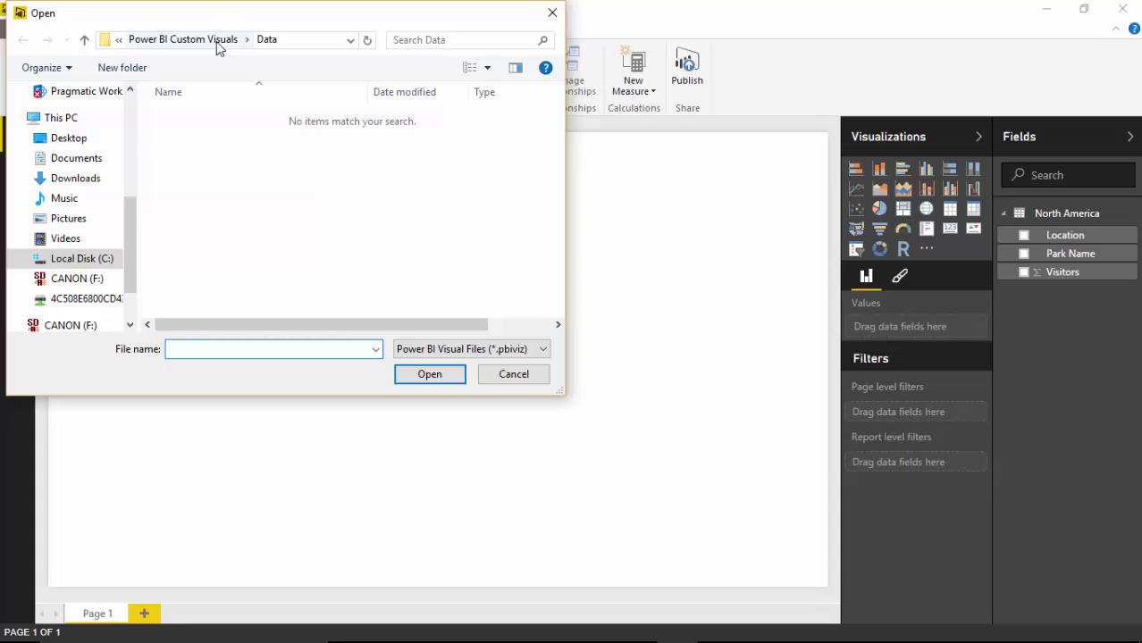
pyautogui.click(216, 41)
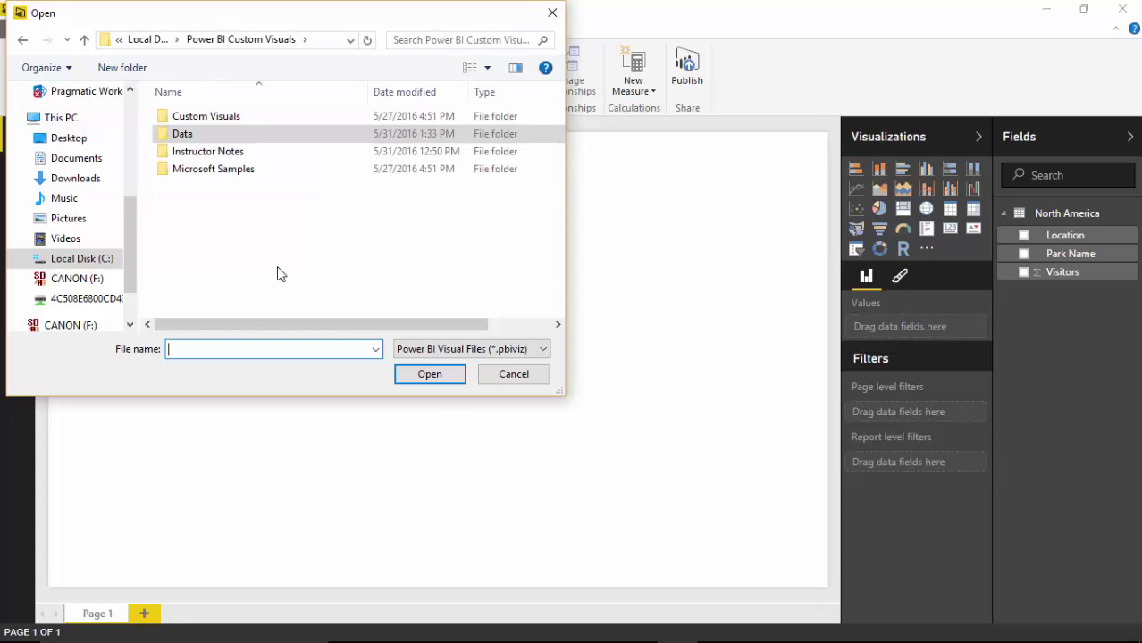
pyautogui.doubleClick(214, 116)
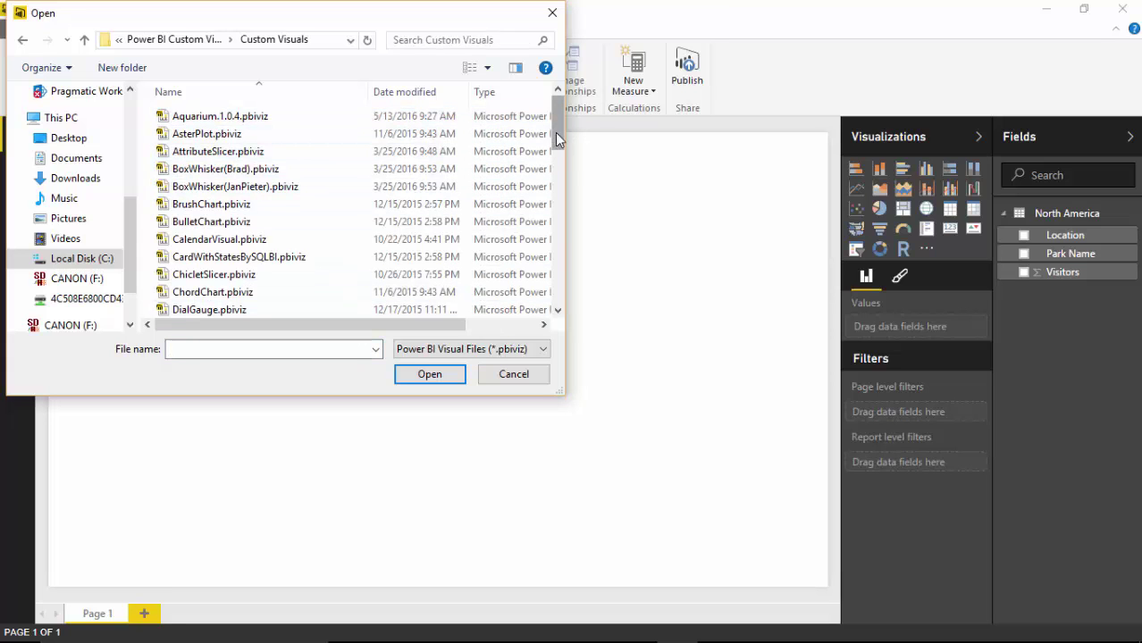
pyautogui.moveTo(555, 132); pyautogui.dragTo(551, 168)
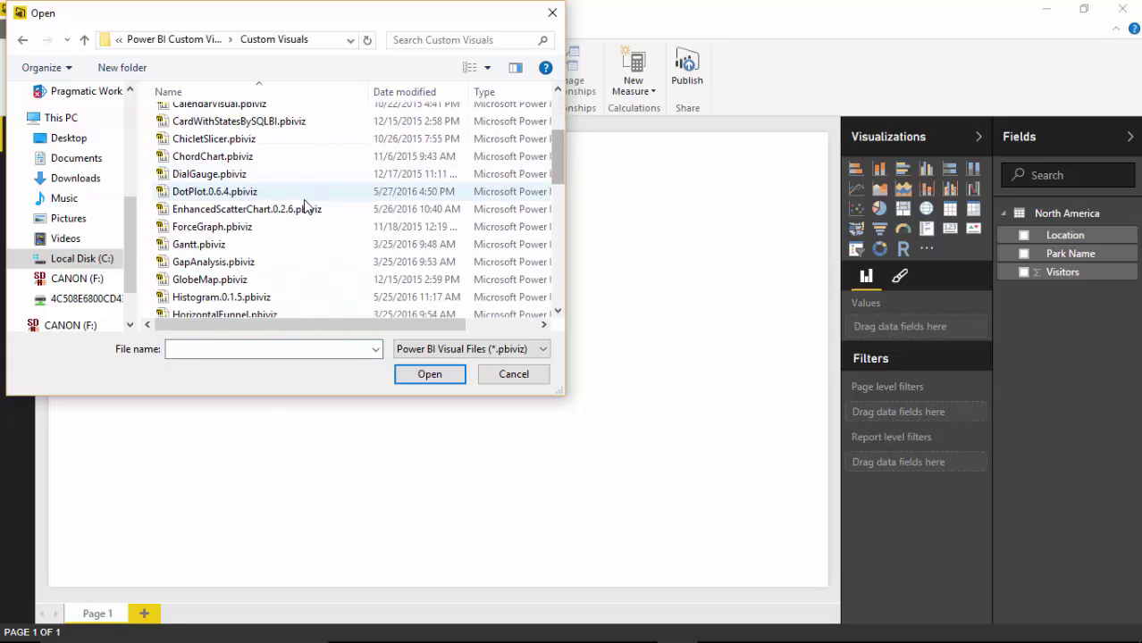
pyautogui.click(219, 191)
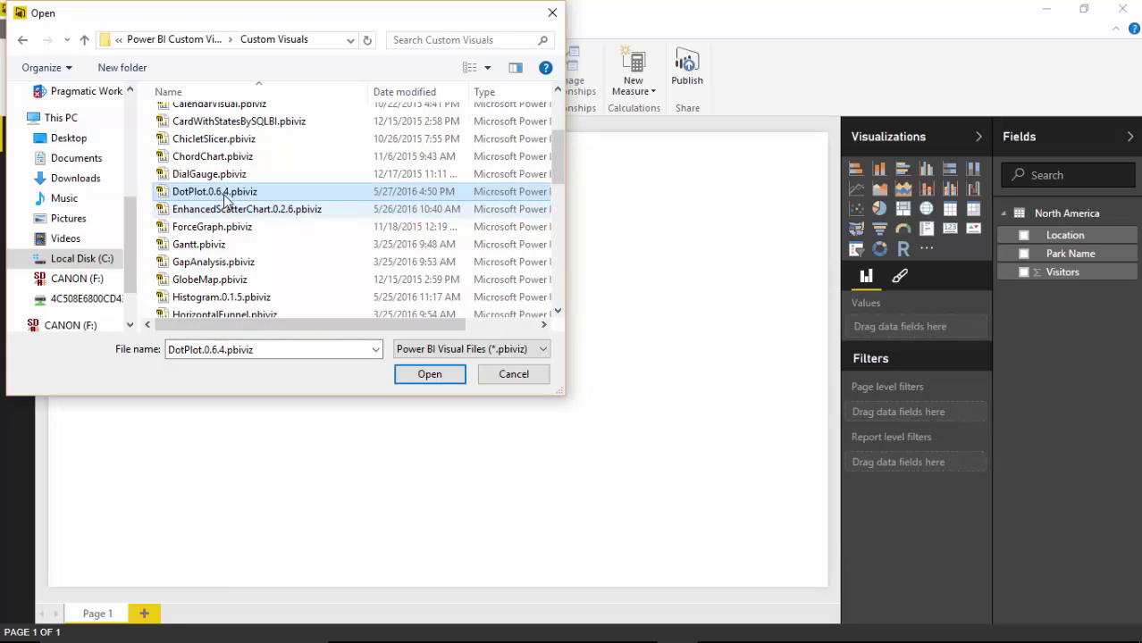
pyautogui.click(427, 375)
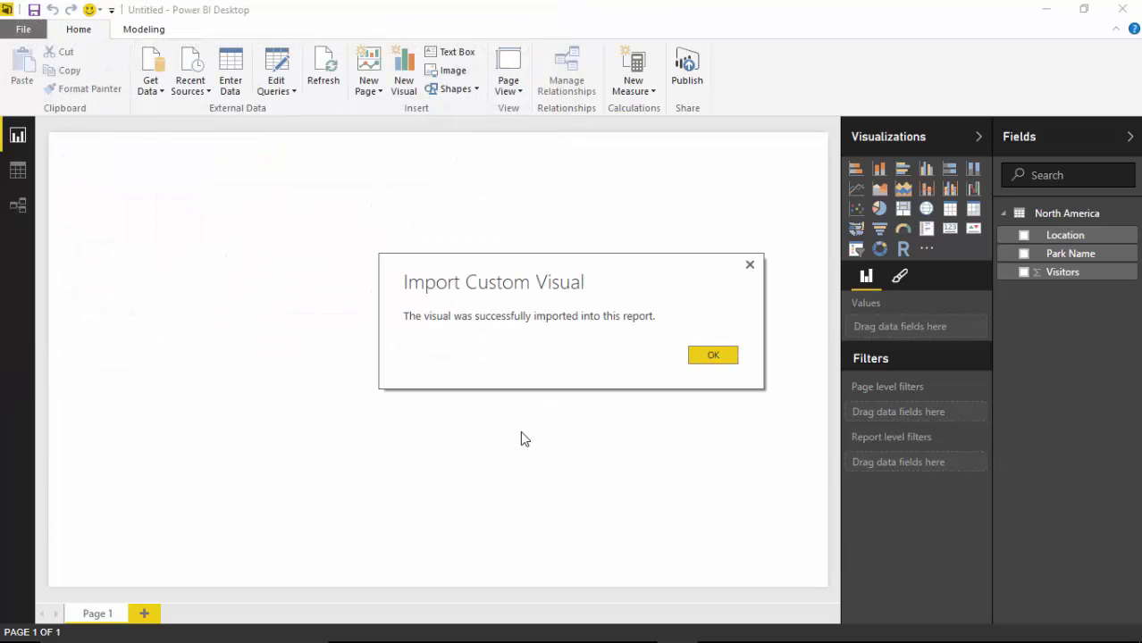
pyautogui.click(711, 361)
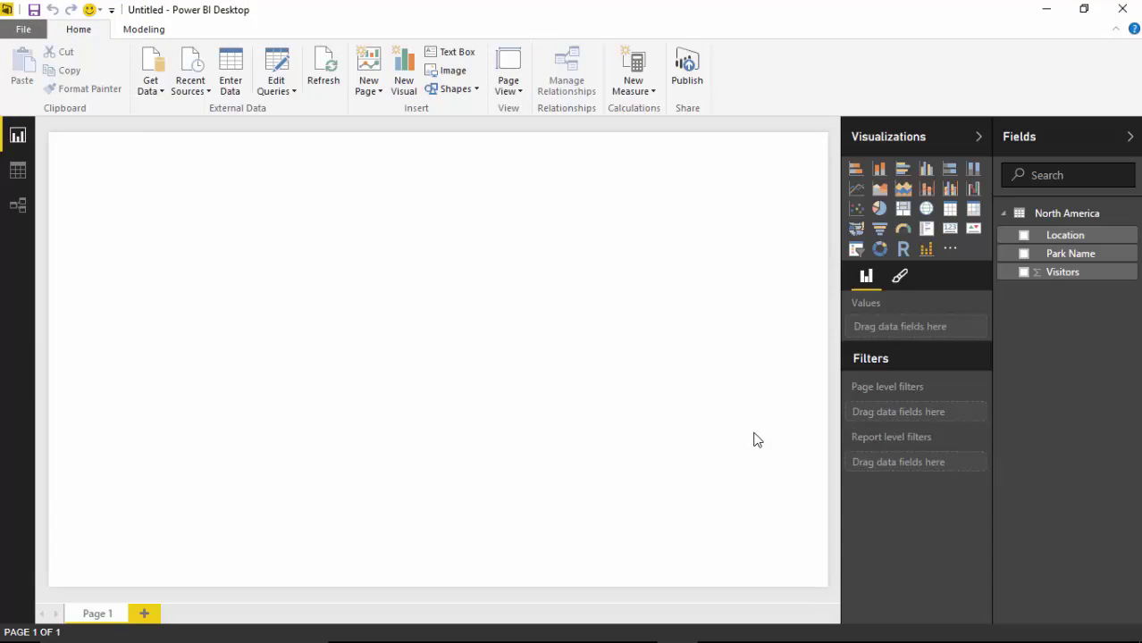
# Add a dot plot enlarged to nearly fill the page, with Visitors as values and Park Name as category
pyautogui.click(926, 250)
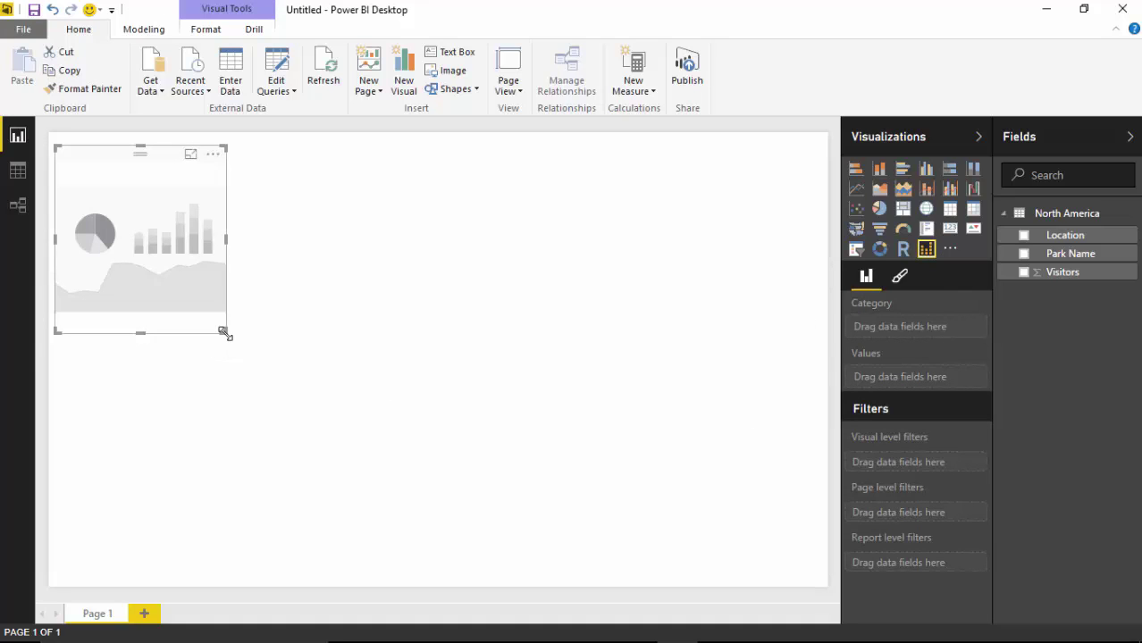
pyautogui.moveTo(223, 332); pyautogui.dragTo(808, 575)
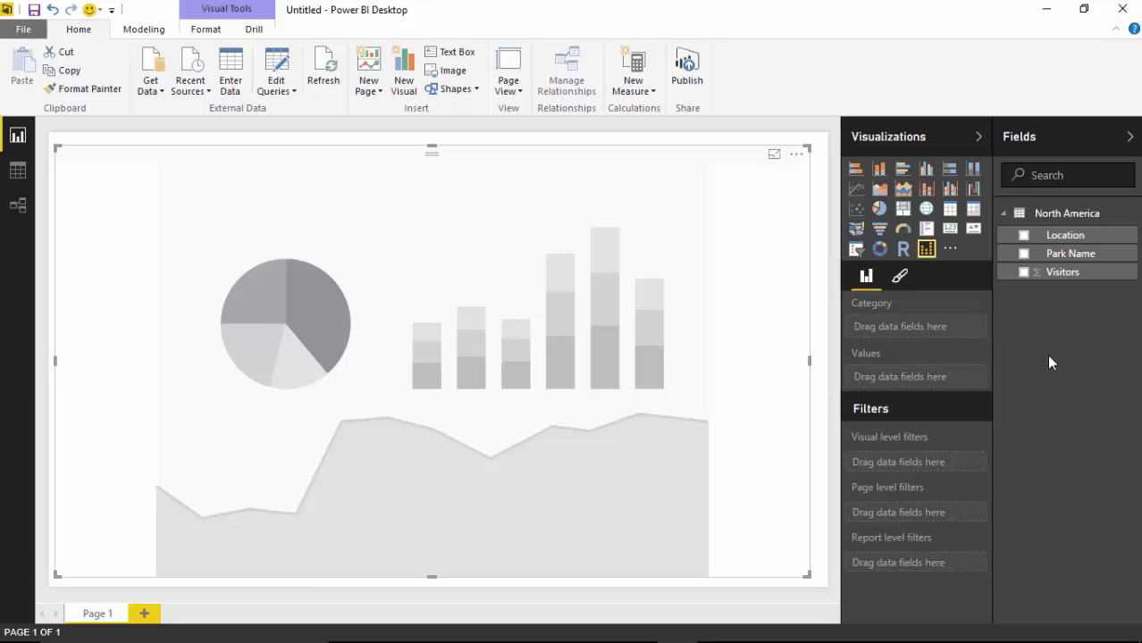
pyautogui.click(1023, 271)
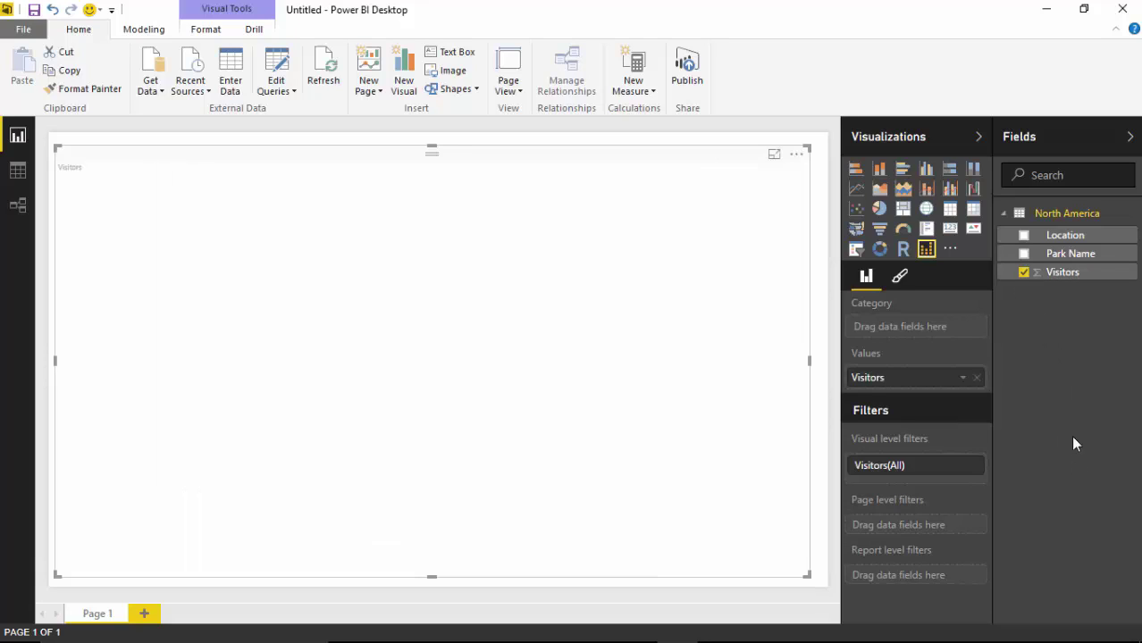
pyautogui.click(1024, 254)
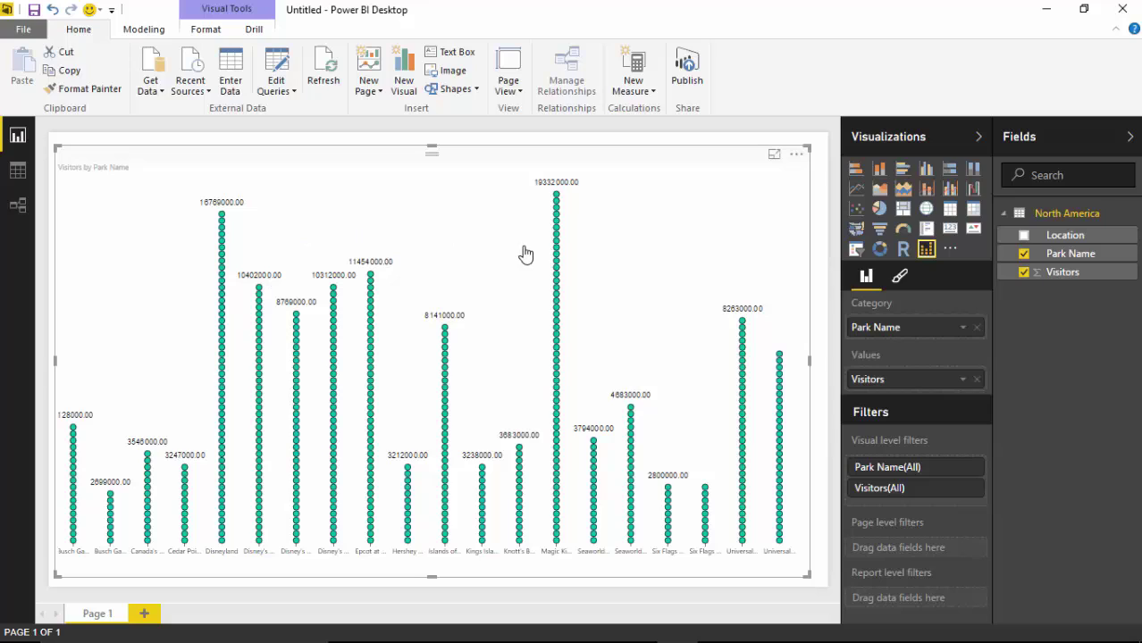
# Open the dot plot's formatting options and turn its title off and back on
pyautogui.moveTo(297, 395)
pyautogui.click(899, 280)
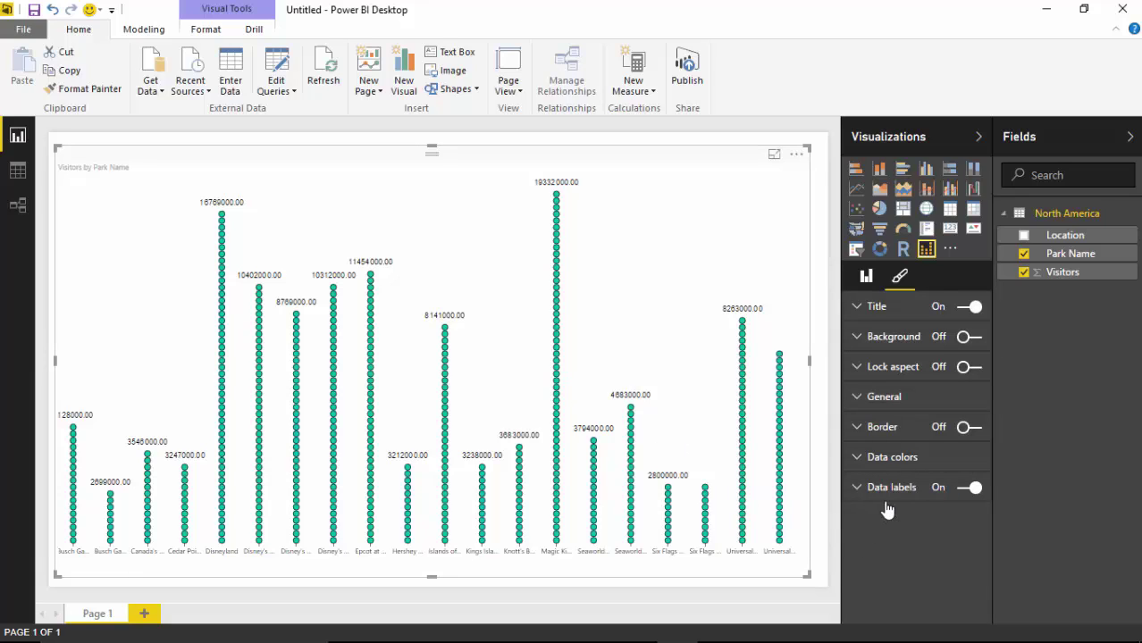
pyautogui.click(970, 308)
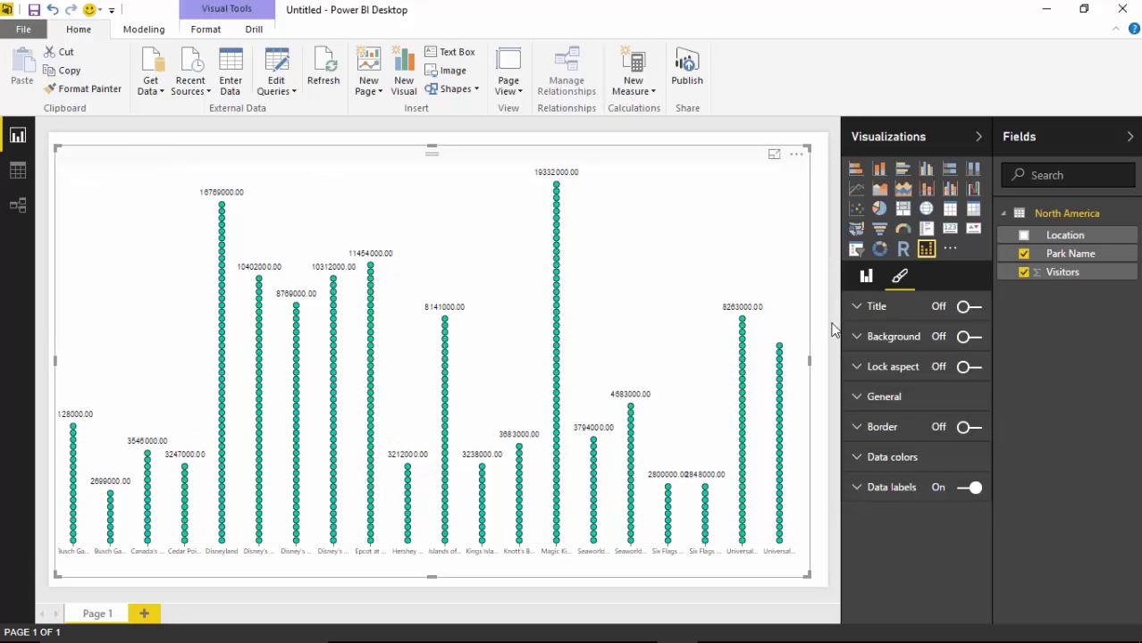
pyautogui.click(968, 306)
# Try a purple background with 62% transparency on the dot plot, and revert the background to default
pyautogui.click(965, 341)
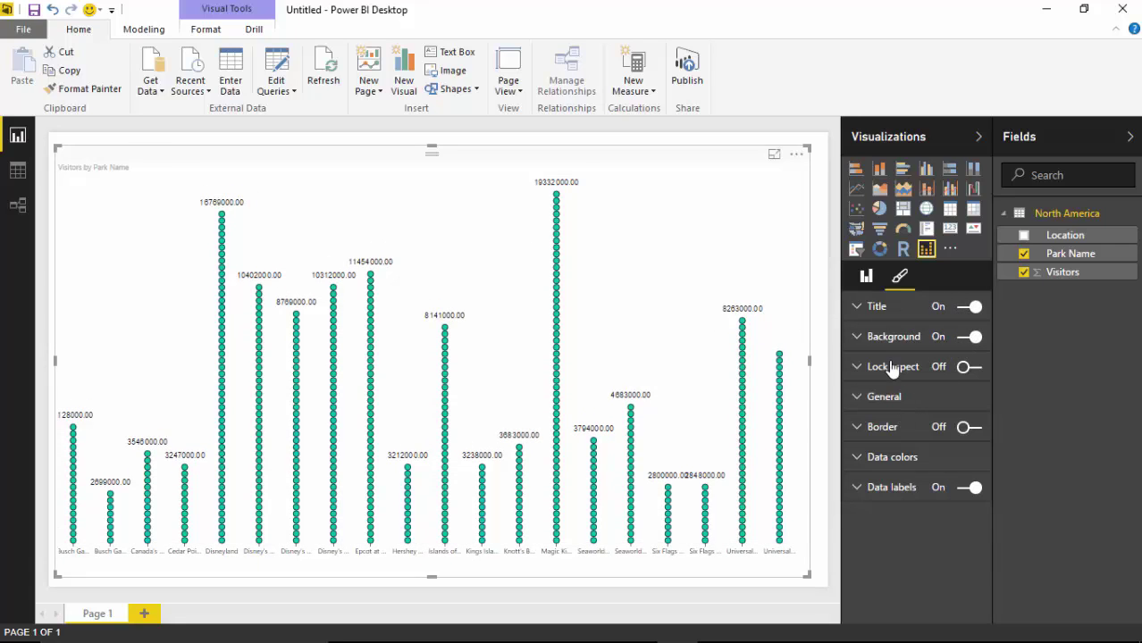
pyautogui.click(856, 337)
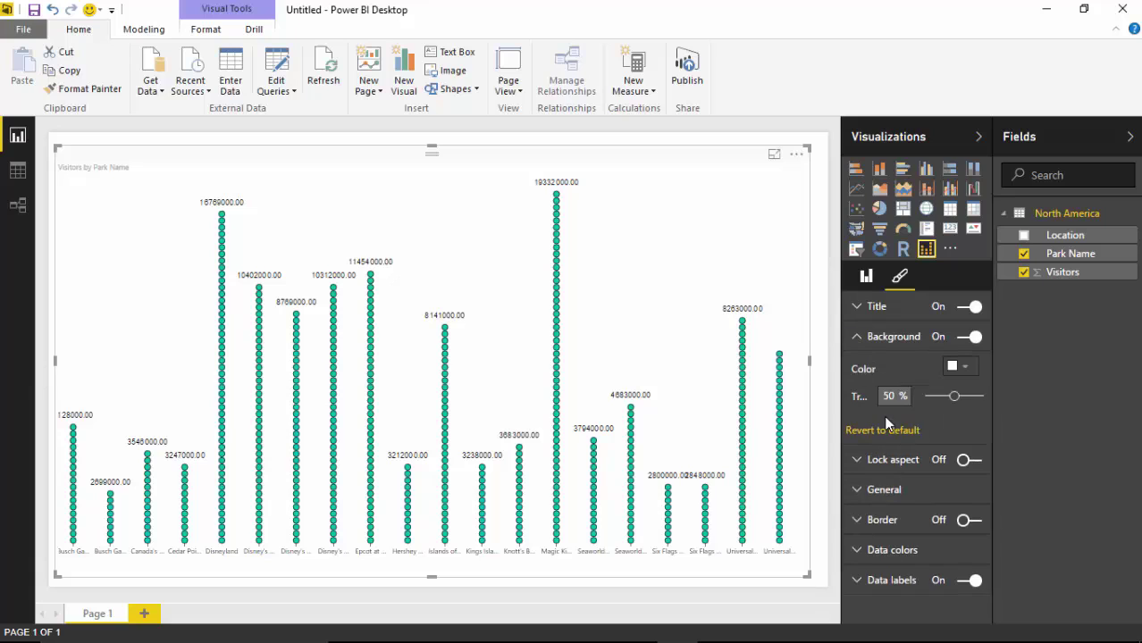
pyautogui.click(962, 370)
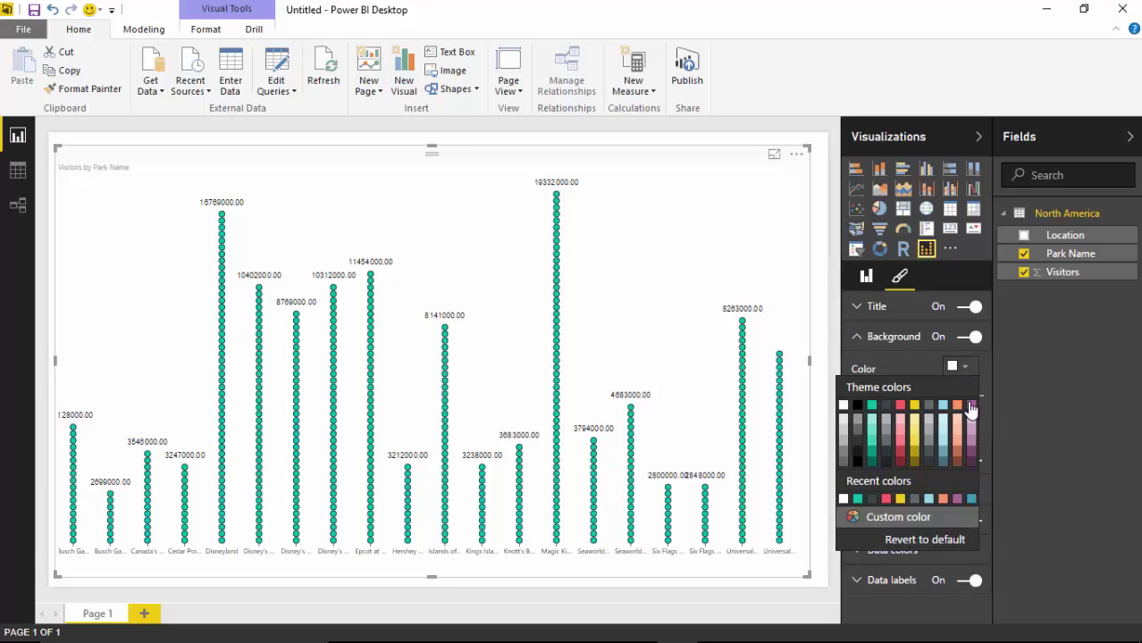
pyautogui.click(969, 406)
pyautogui.click(903, 366)
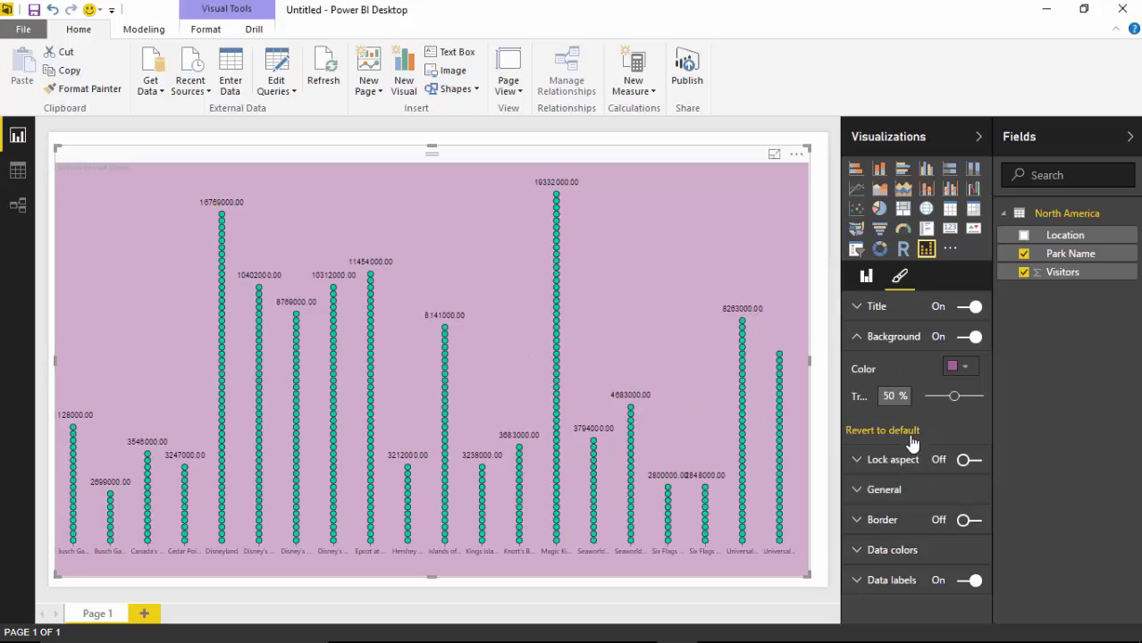
pyautogui.moveTo(954, 395); pyautogui.dragTo(959, 396)
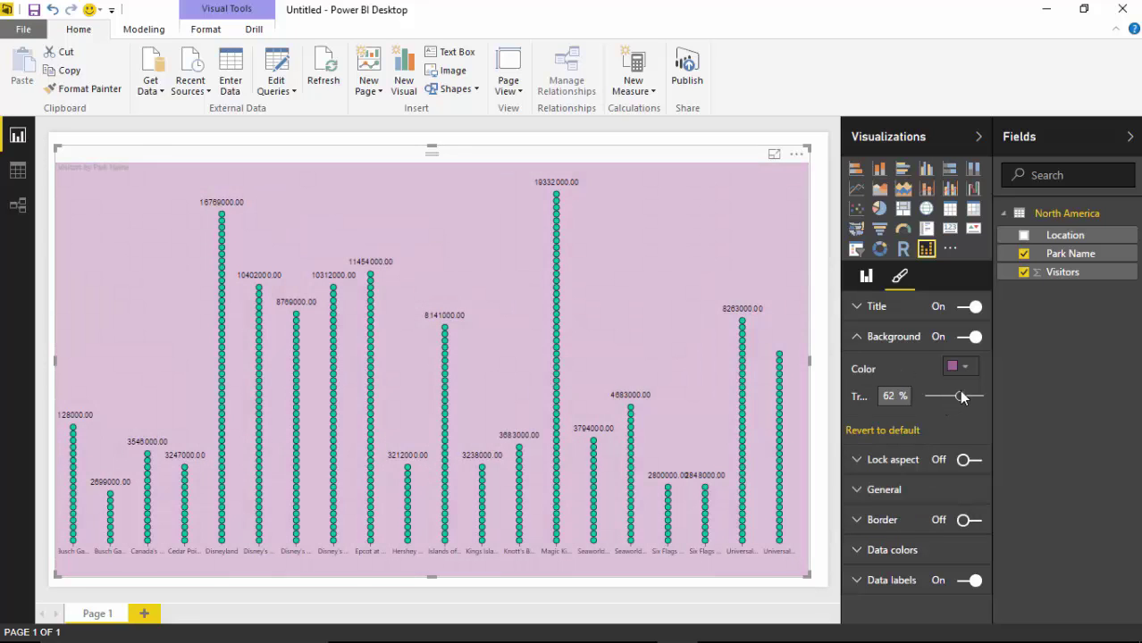
pyautogui.click(871, 432)
pyautogui.click(855, 339)
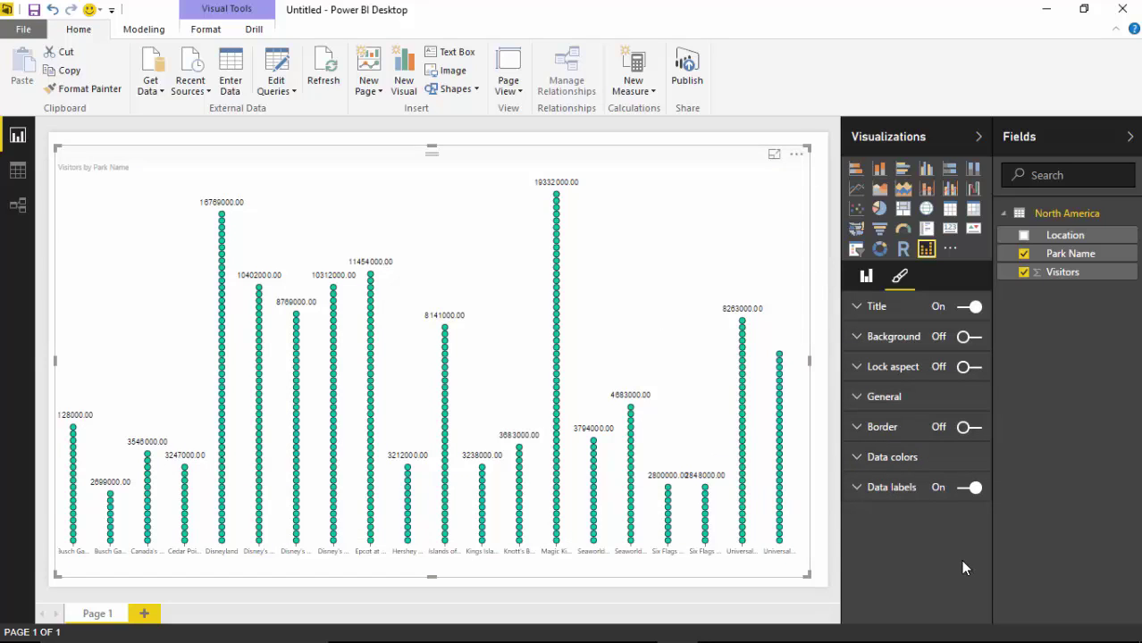
# Review the dot plot's general position and size settings
pyautogui.click(856, 396)
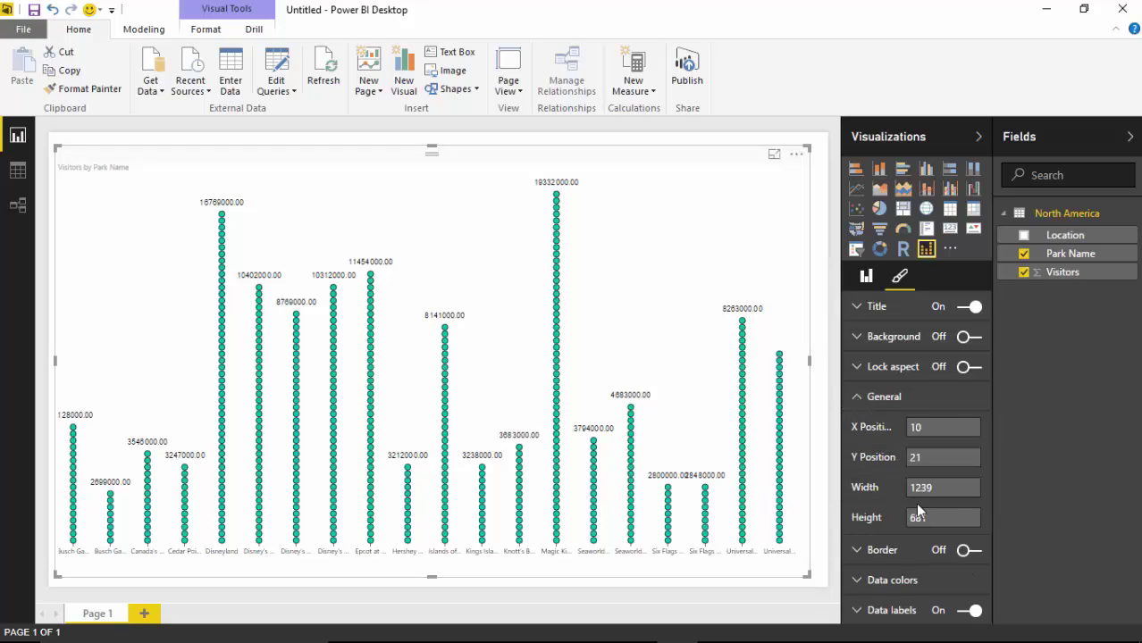
pyautogui.click(870, 396)
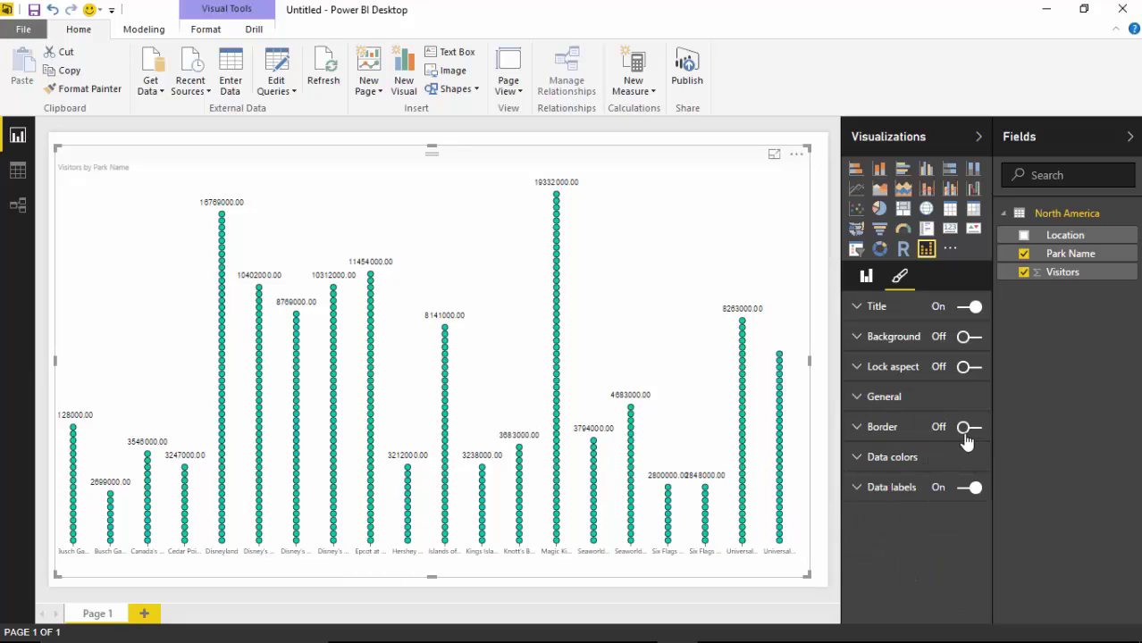
# Turn the dot plot's border on to view its color setting, and turn the border back off
pyautogui.click(965, 428)
pyautogui.click(858, 429)
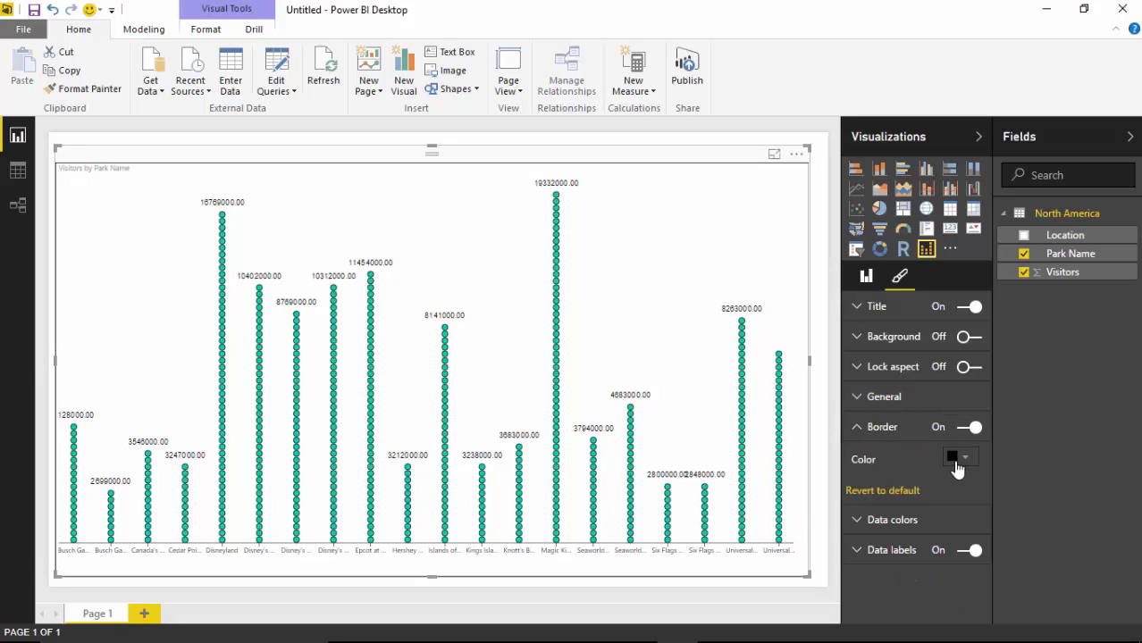
pyautogui.click(968, 427)
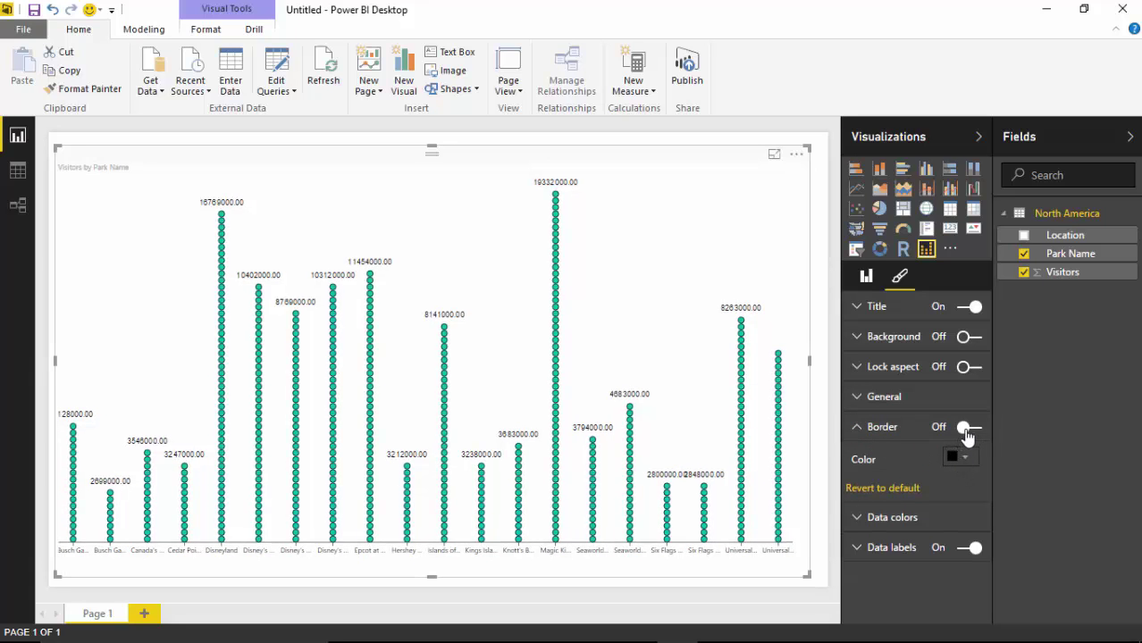
pyautogui.click(859, 427)
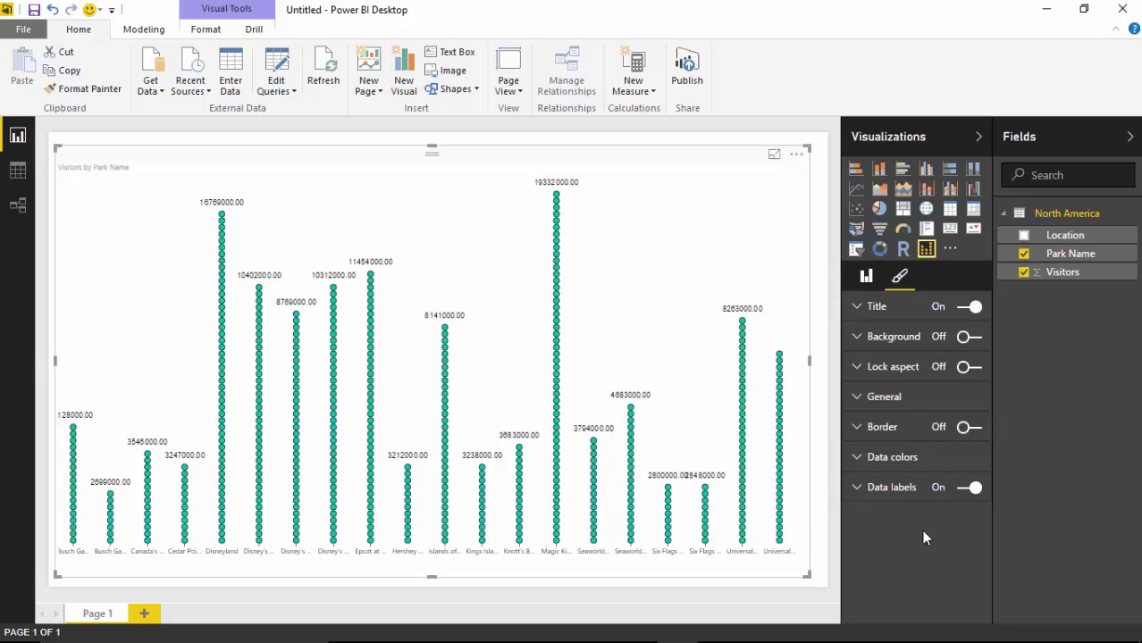
# Change the fill color of the dot plot's data points to the yellow theme color
pyautogui.click(856, 459)
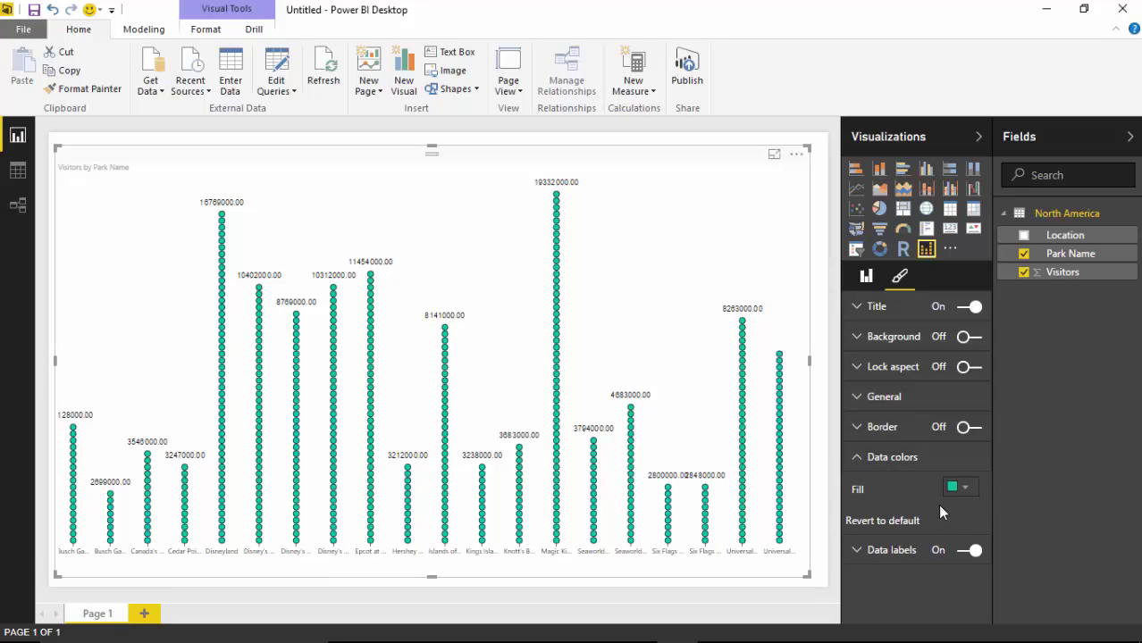
pyautogui.click(965, 487)
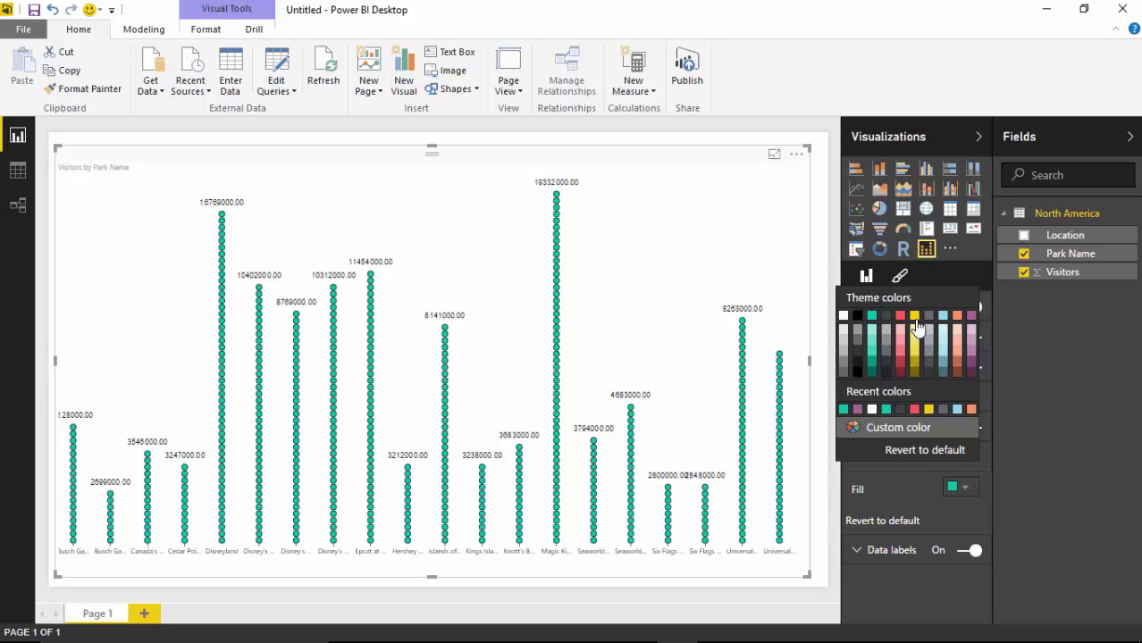
pyautogui.click(914, 328)
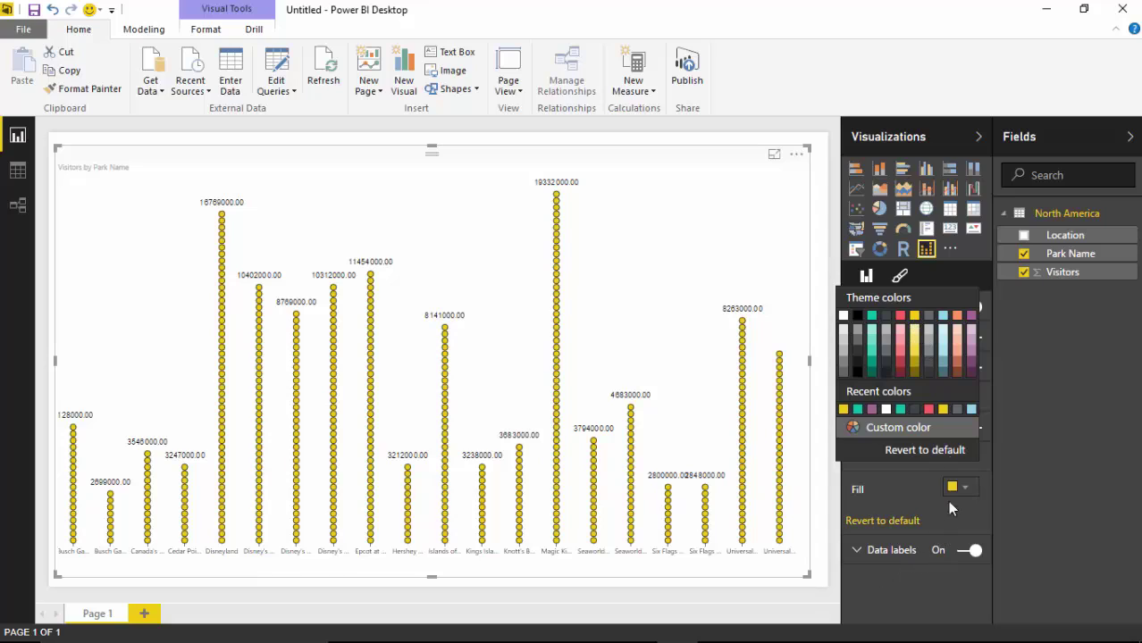
pyautogui.click(917, 596)
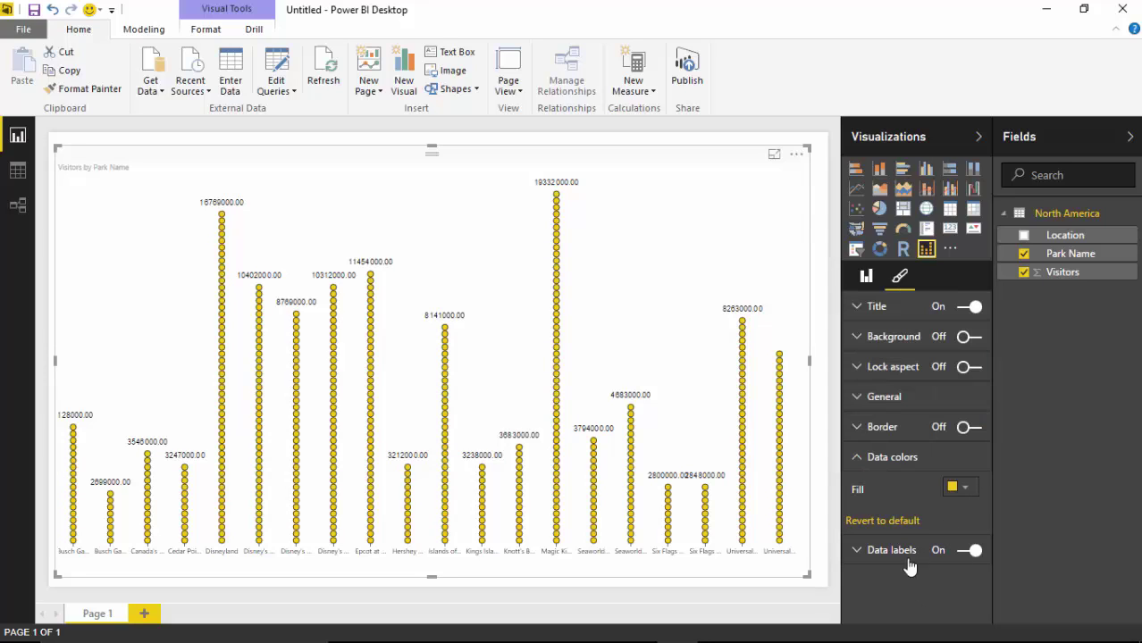
pyautogui.click(858, 460)
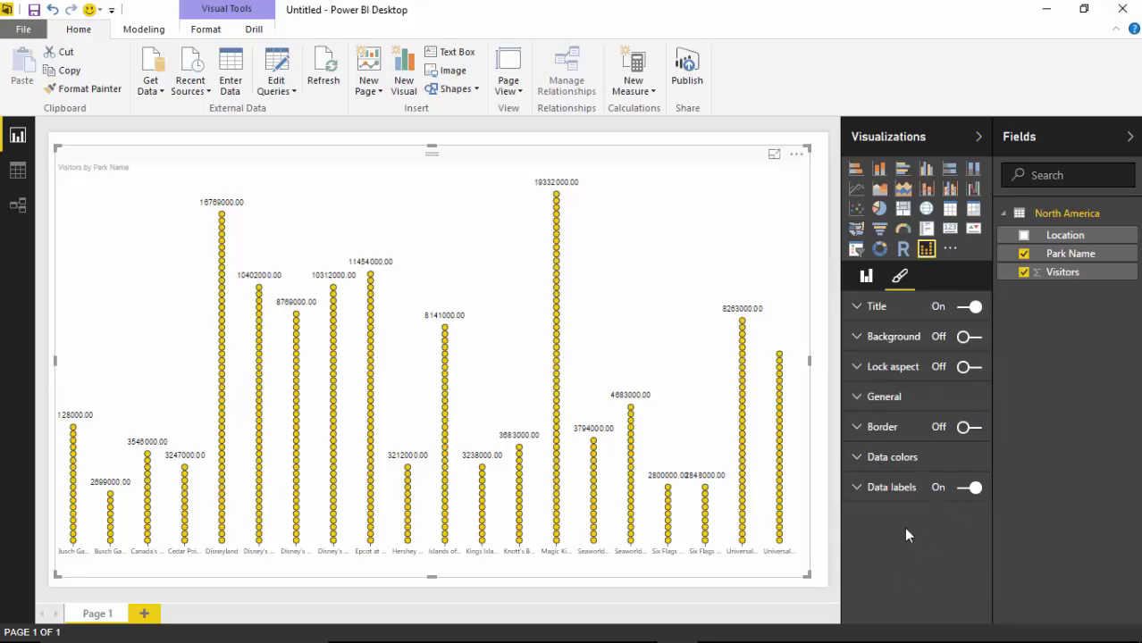
# Turn the data labels off and back on, and set them to 12 pt text with 0 decimal places
pyautogui.click(973, 489)
pyautogui.click(971, 489)
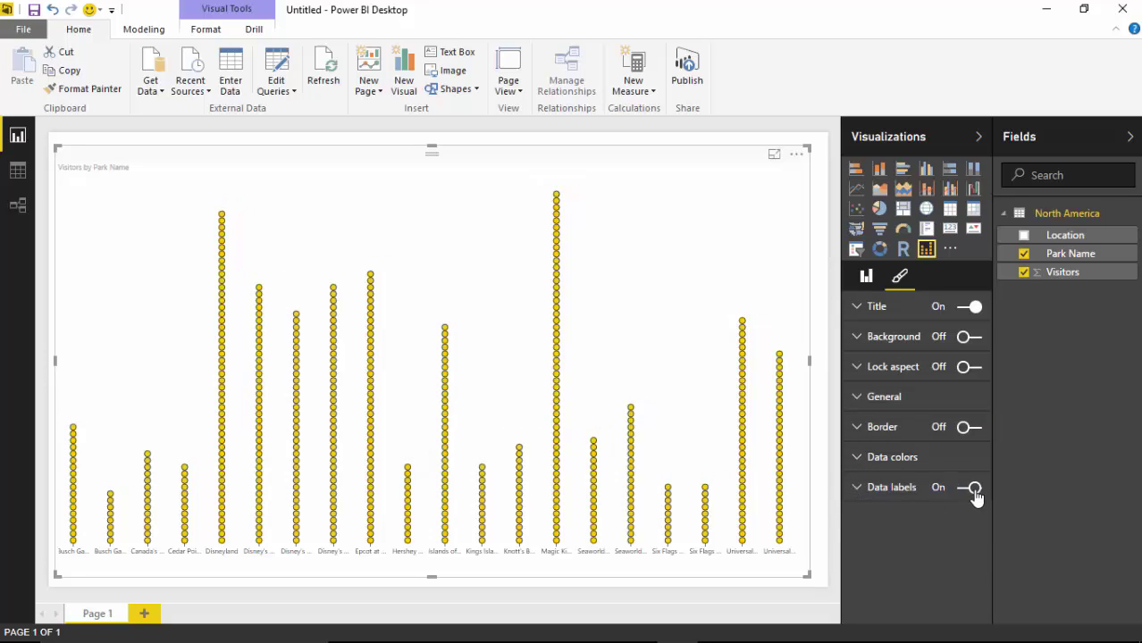
pyautogui.click(856, 489)
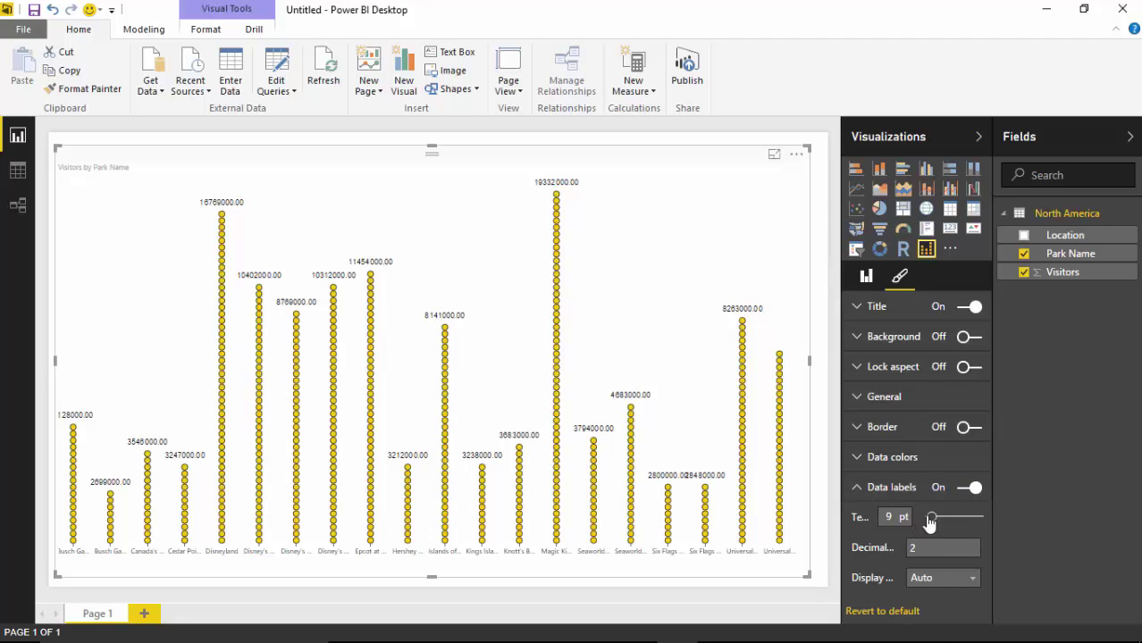
pyautogui.moveTo(929, 523); pyautogui.dragTo(933, 519)
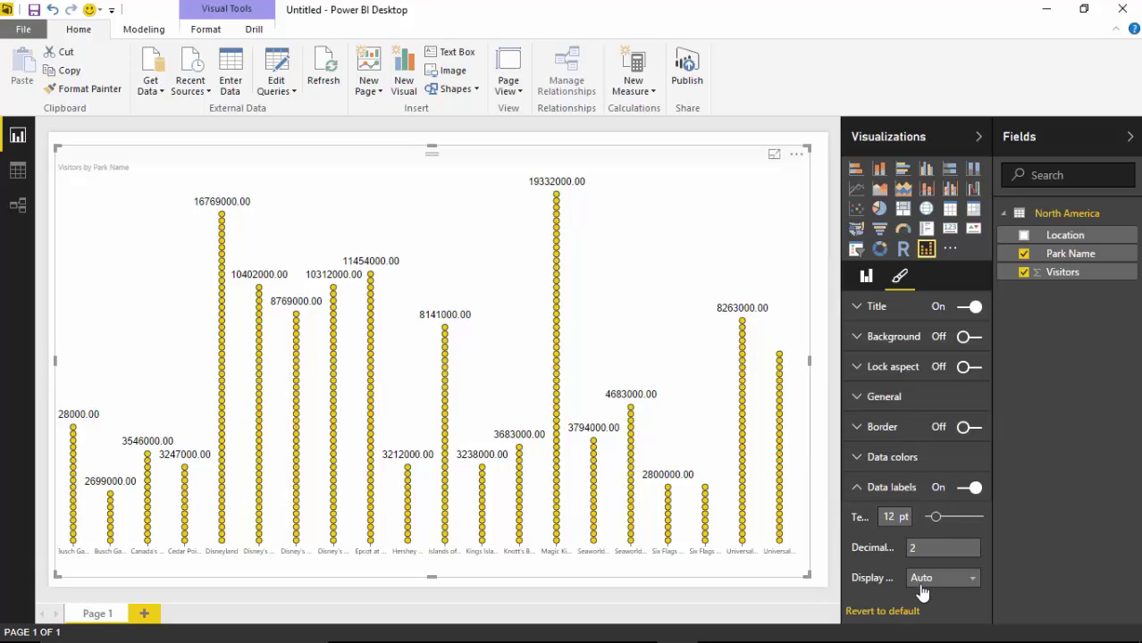
pyautogui.write('0')
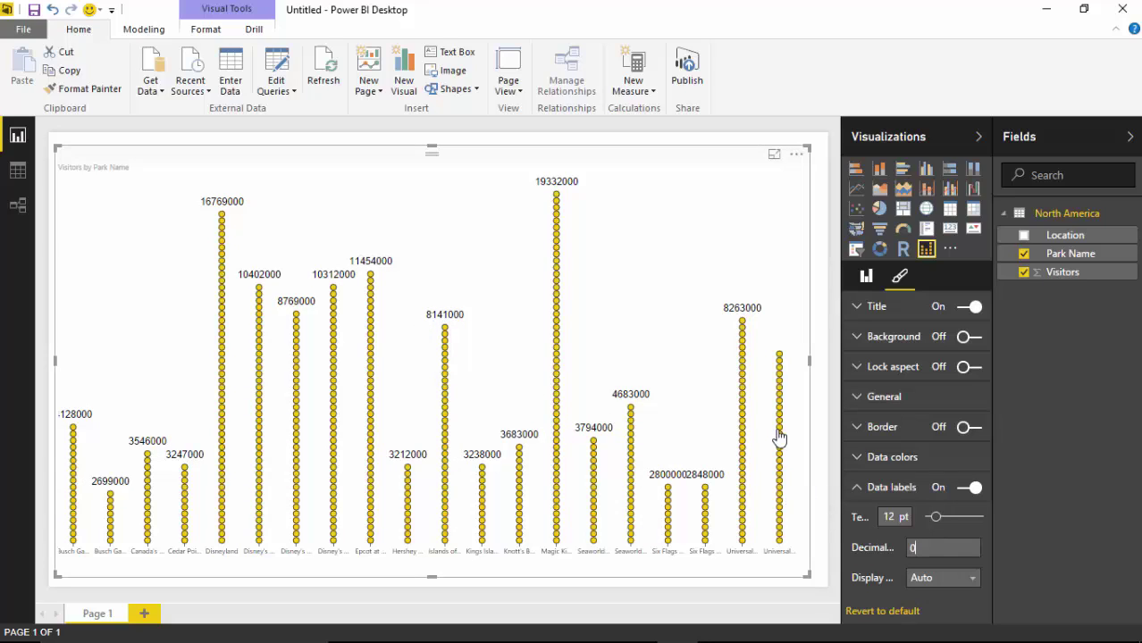
# View the data labels' display units options and widen the Visualizations pane so the setting names are readable
pyautogui.click(972, 586)
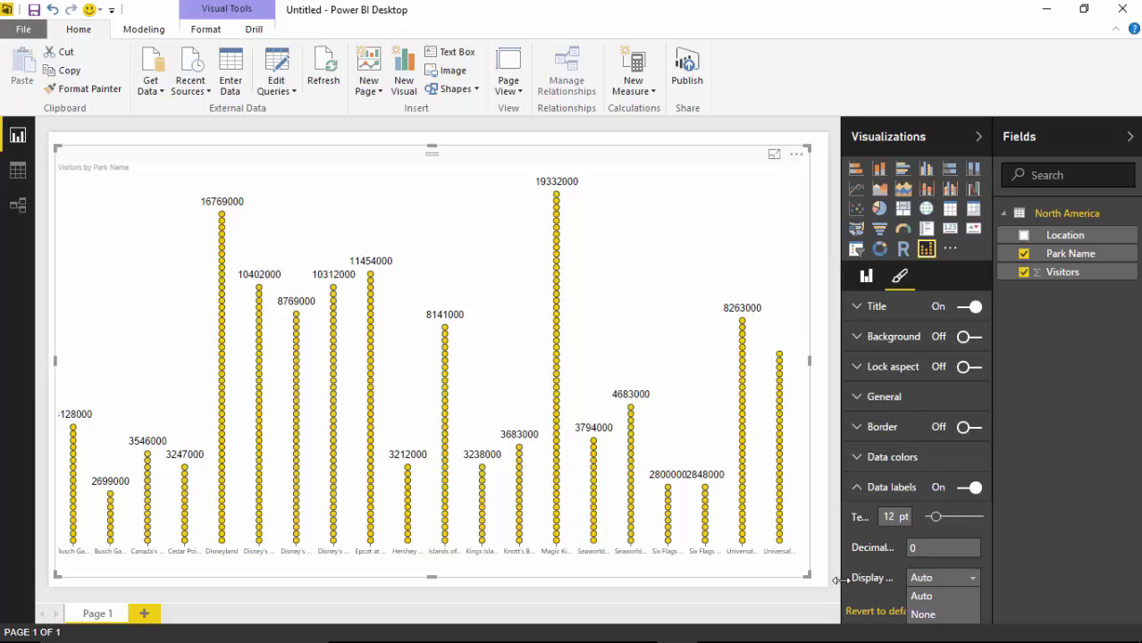
pyautogui.moveTo(840, 580); pyautogui.dragTo(776, 580)
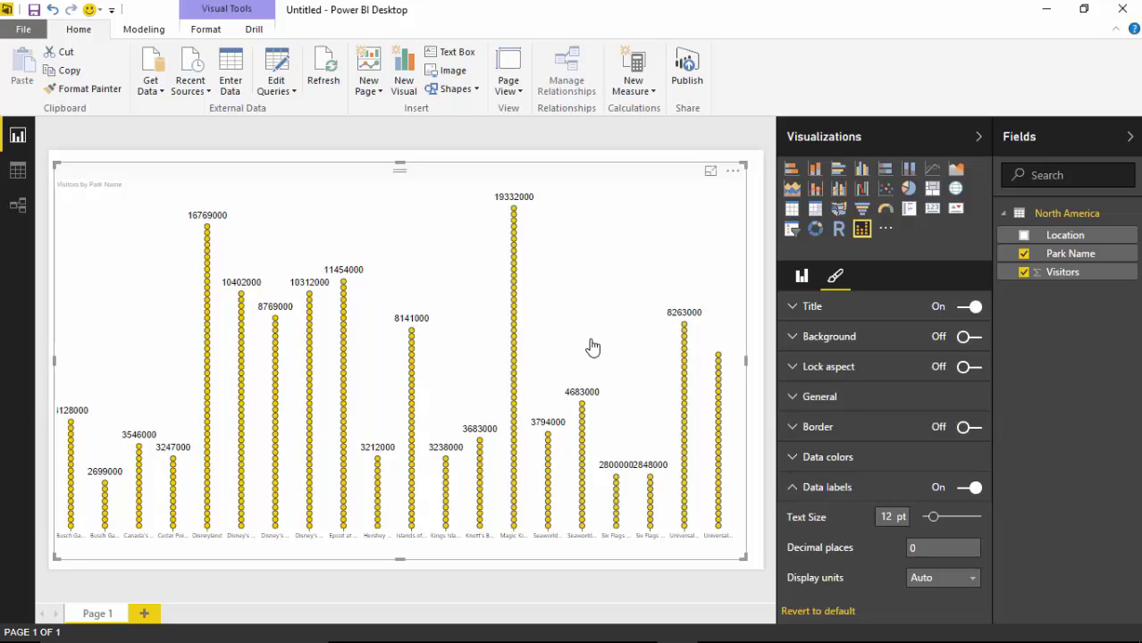
pyautogui.moveTo(777, 521); pyautogui.dragTo(809, 517)
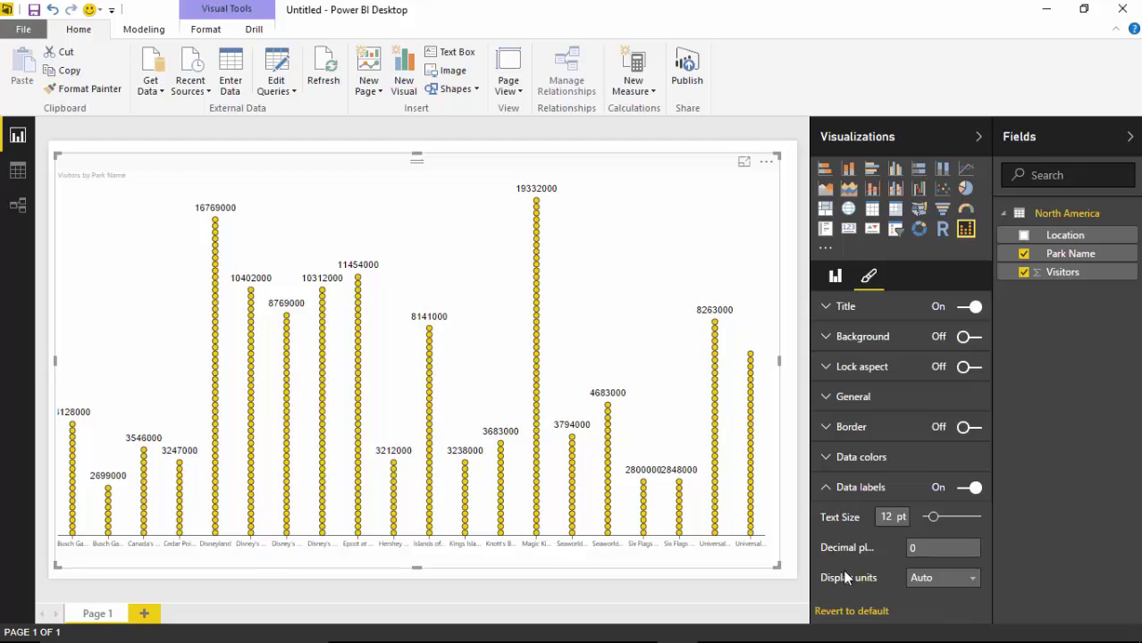
pyautogui.moveTo(808, 569); pyautogui.dragTo(799, 576)
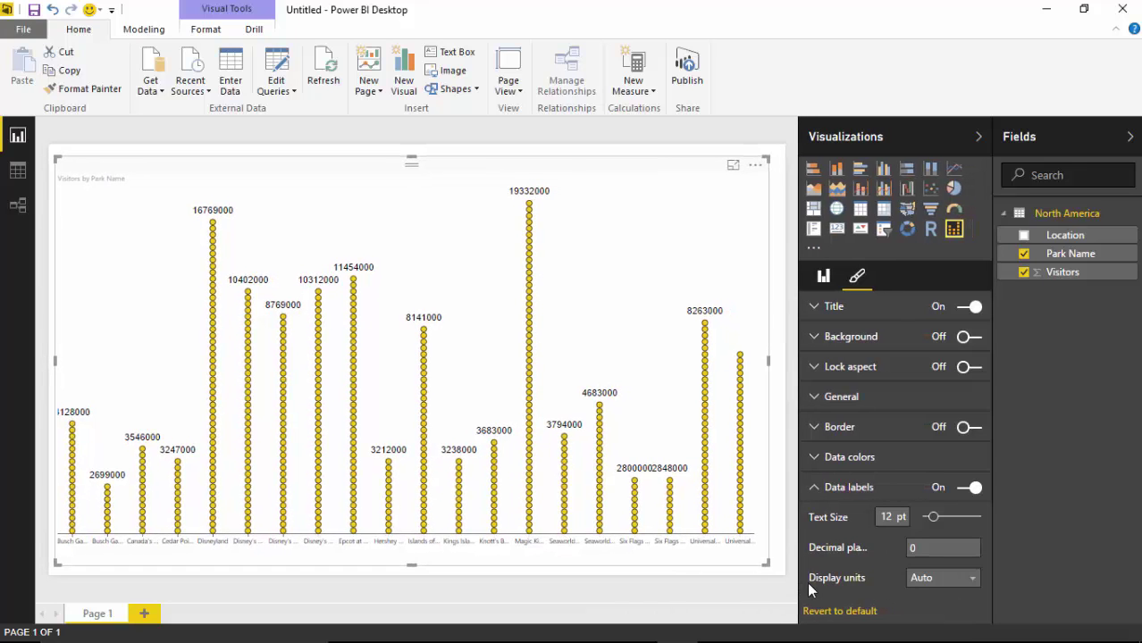
# Deselect the dot plot and show the value tooltip for the Magic Kingdom column
pyautogui.click(779, 248)
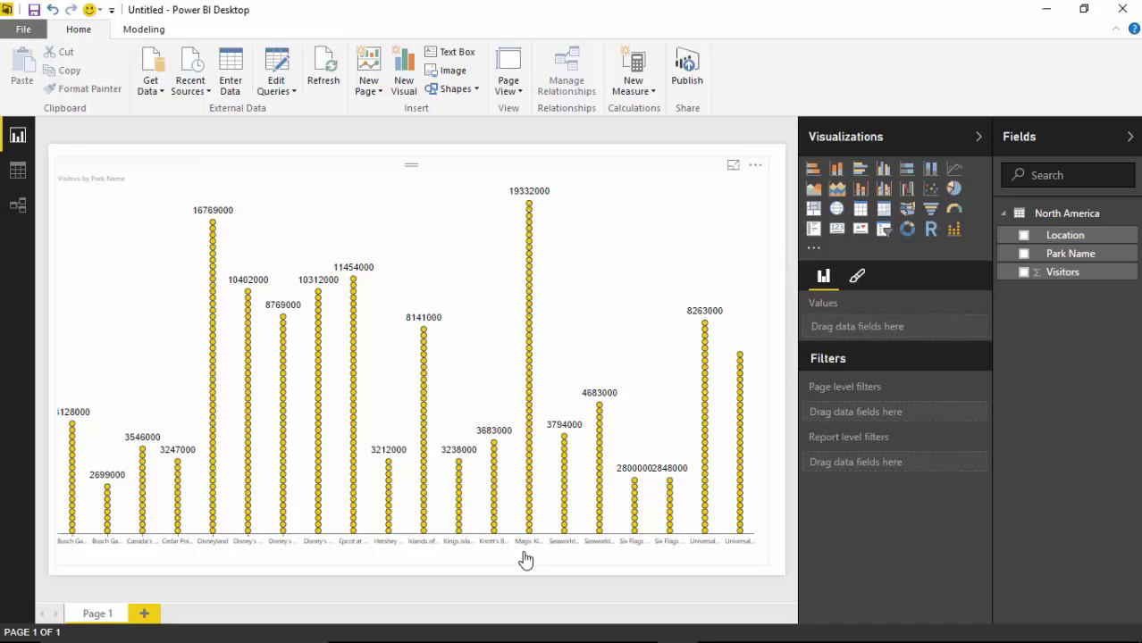
pyautogui.moveTo(528, 533)
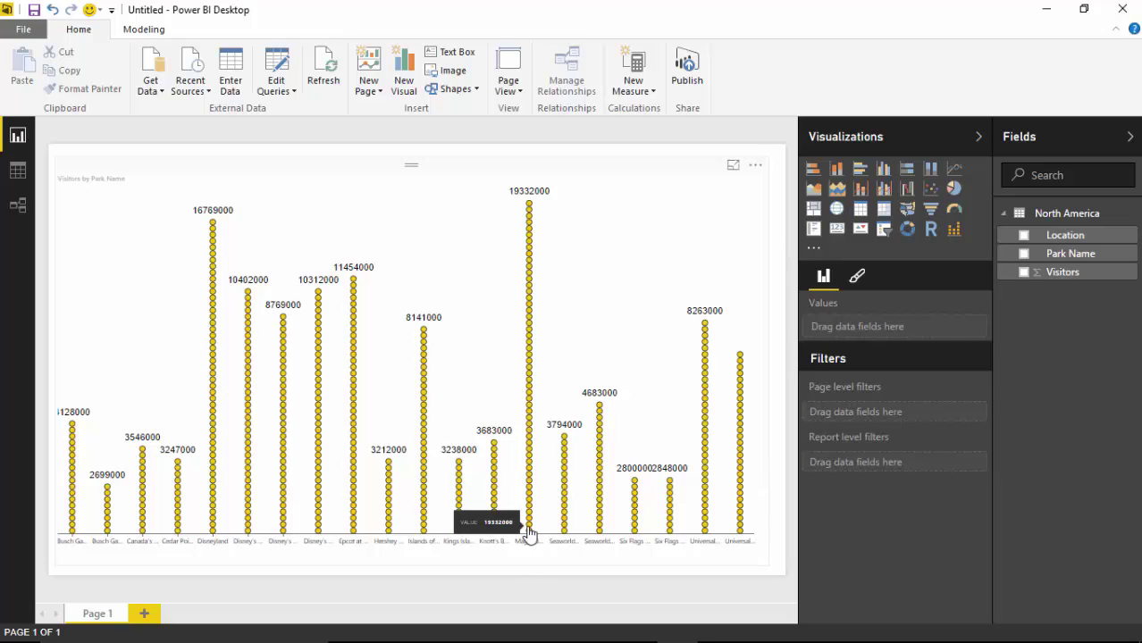